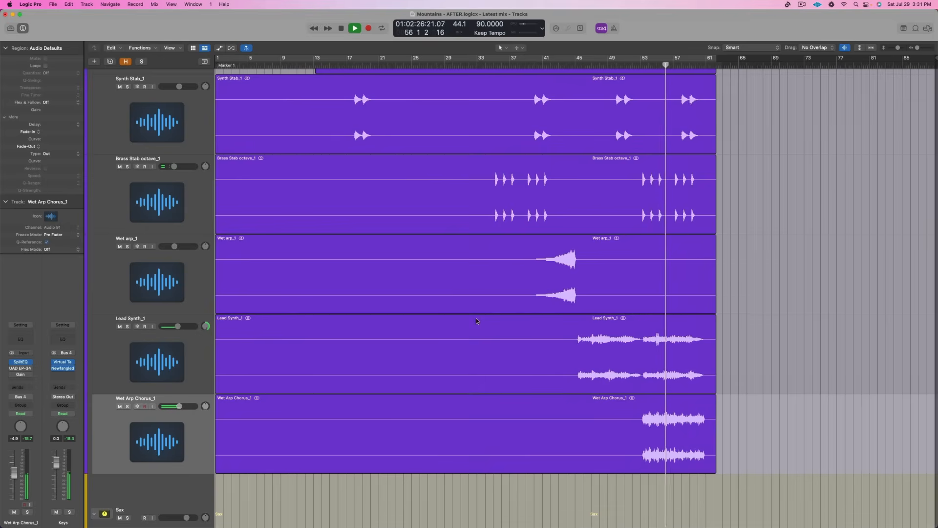
Stop playback, then enable the UAD EP-34 Tape Echo on the Wet Arp Chorus_1 track and open its settings
key("space")
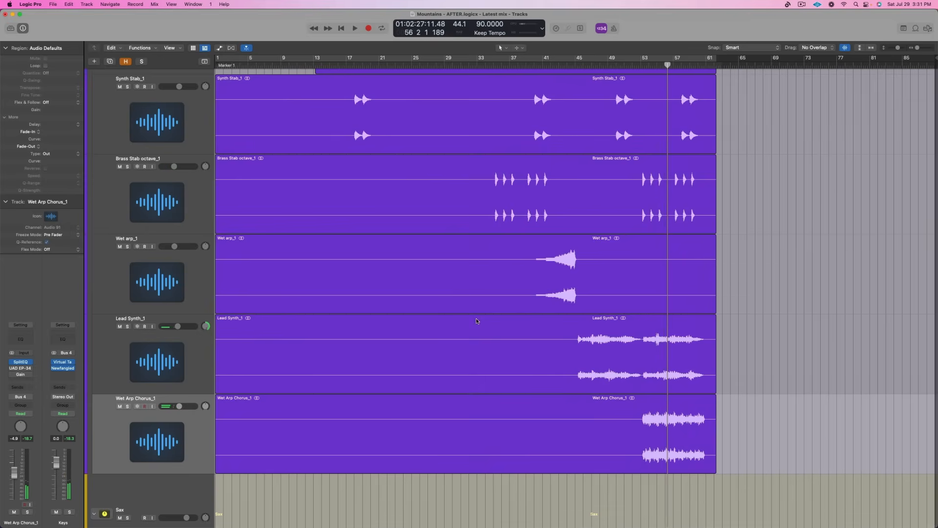
left_click(119, 437)
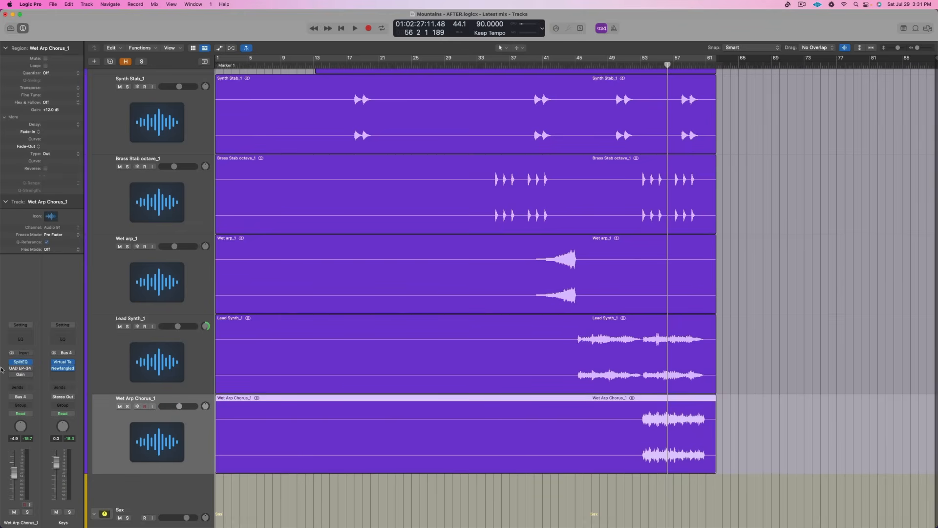
left_click(12, 368)
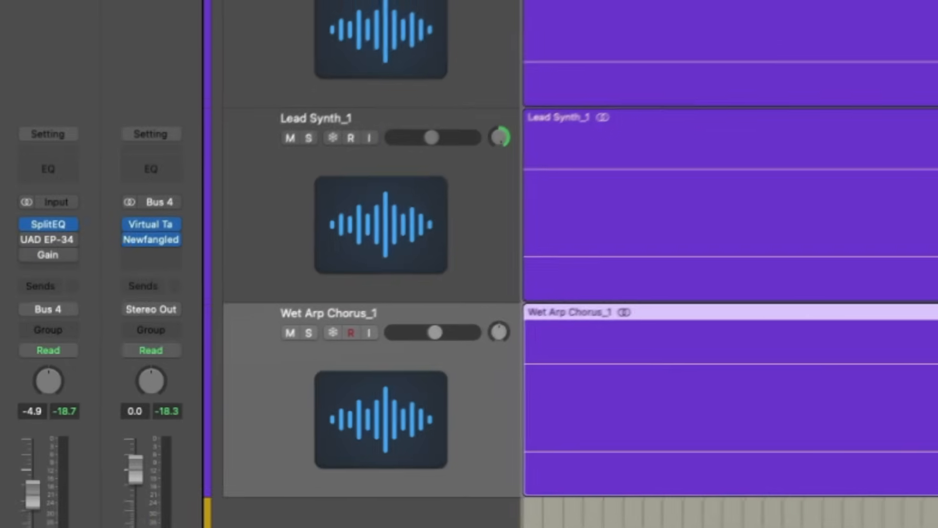
mouse_move(40, 244)
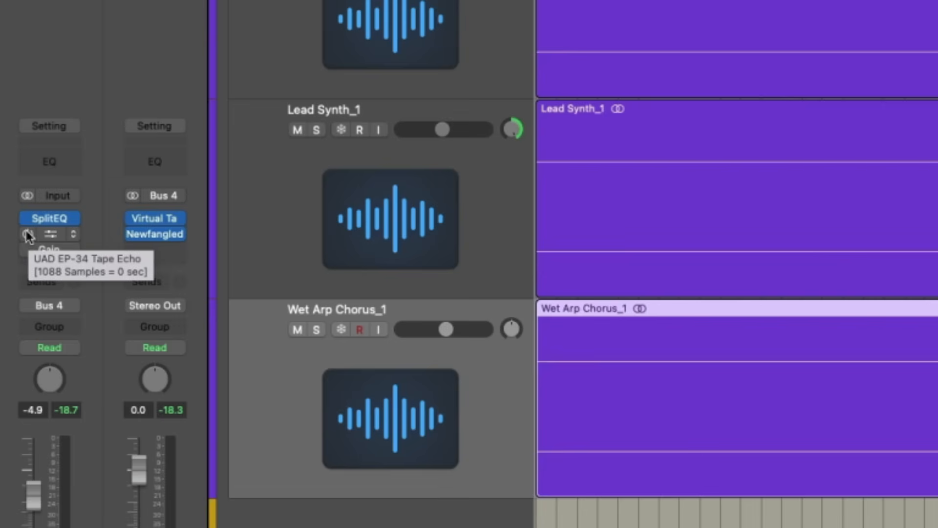
left_click(28, 235)
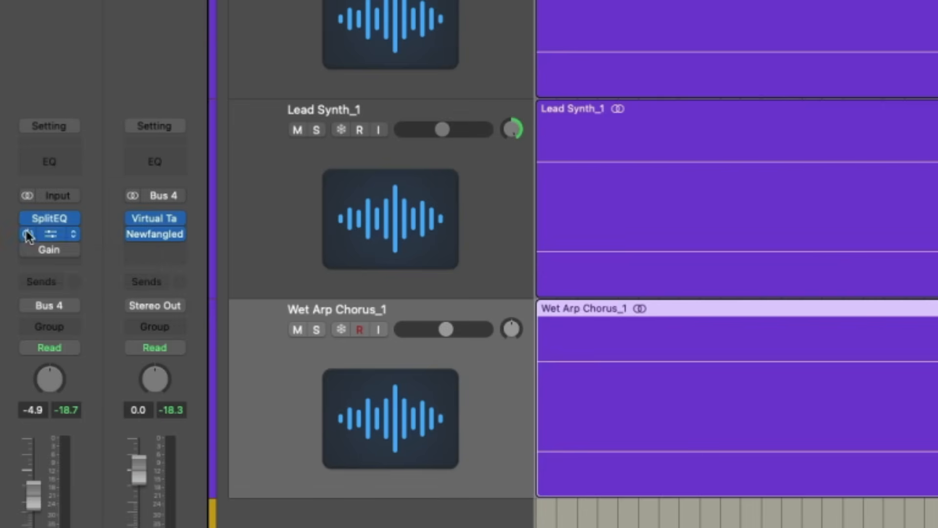
left_click(55, 231)
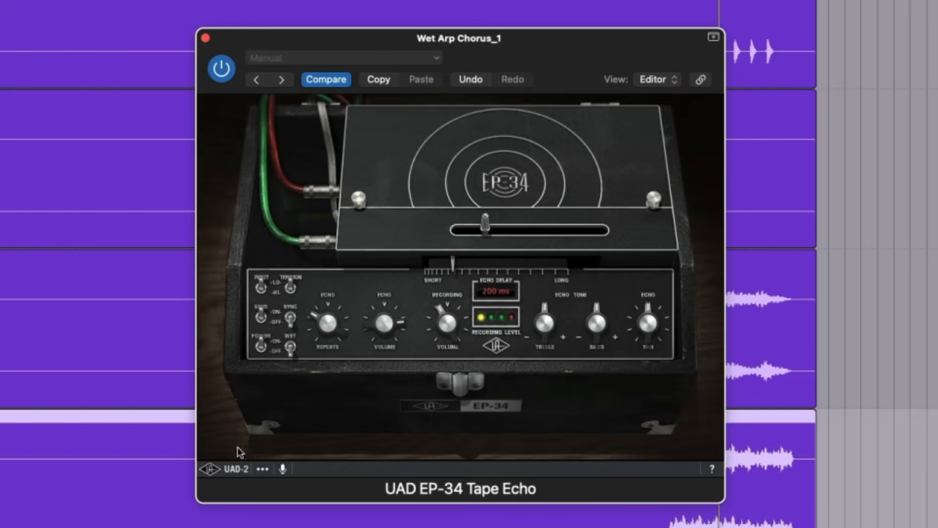
Turn down the tape echo's Echo Volume and play the soloed Wet Arp Chorus_1 track with the echo bypassed and re-enabled
left_click_drag(567, 55, 568, 71)
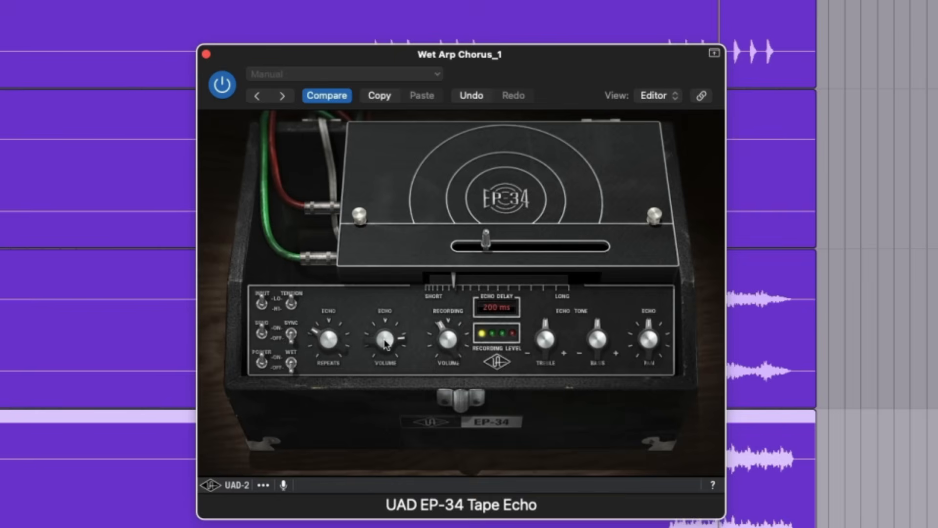
left_click_drag(387, 389, 389, 489)
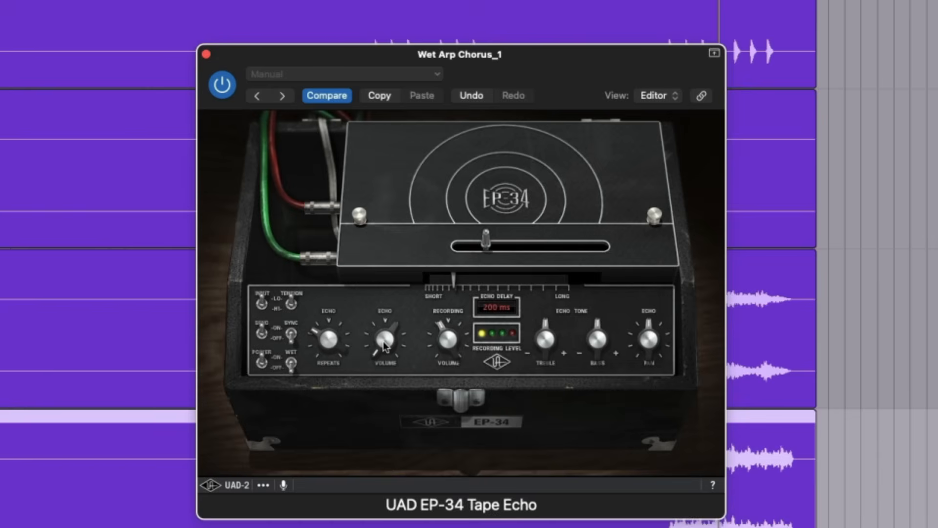
left_click(43, 366)
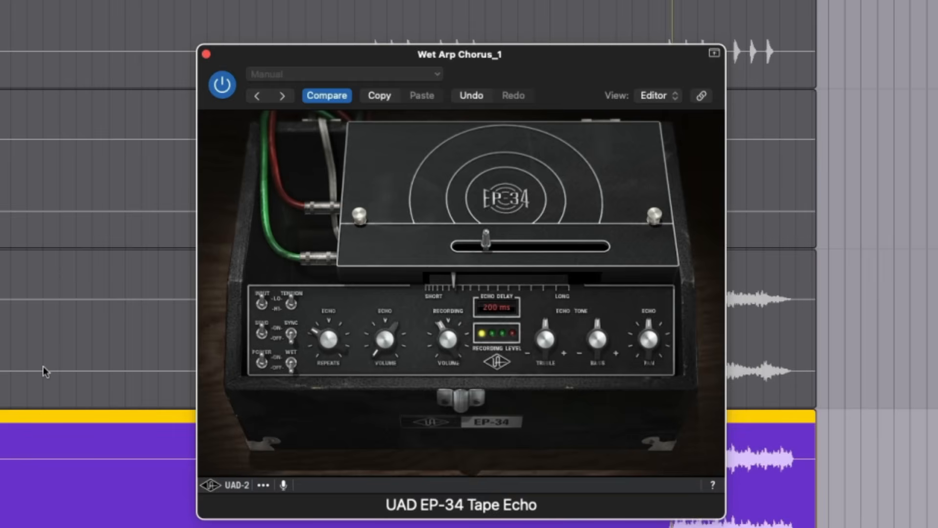
left_click(223, 85)
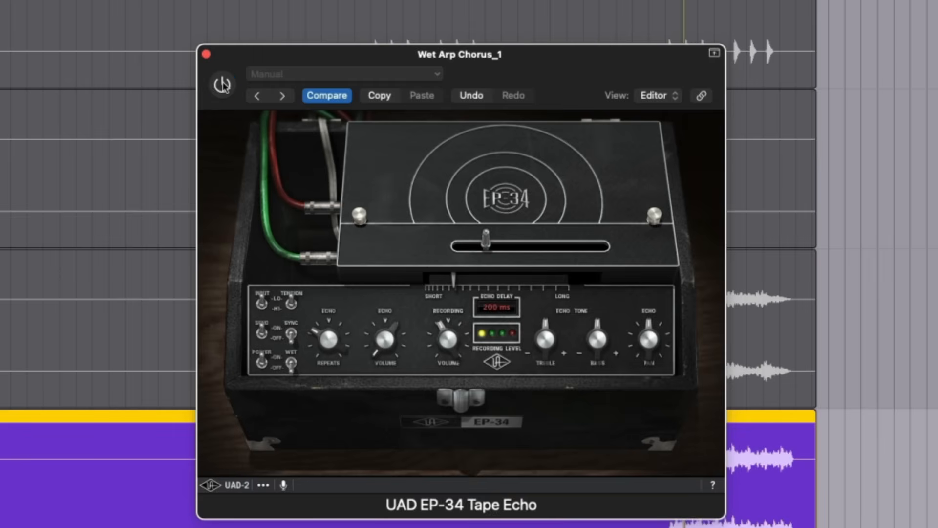
left_click(223, 85)
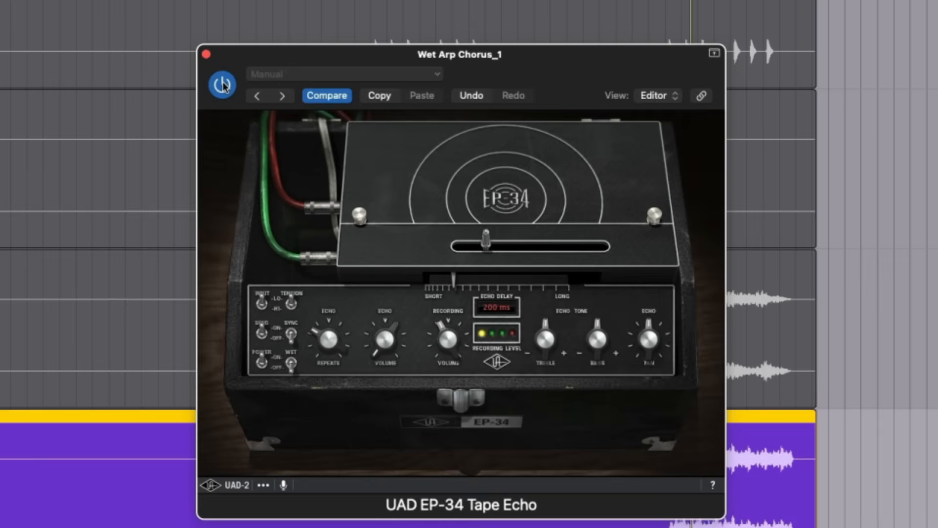
Turn the Echo Volume up past its original setting, bring it back to that level, and close the Gain plugin window
left_click_drag(387, 332, 393, 151)
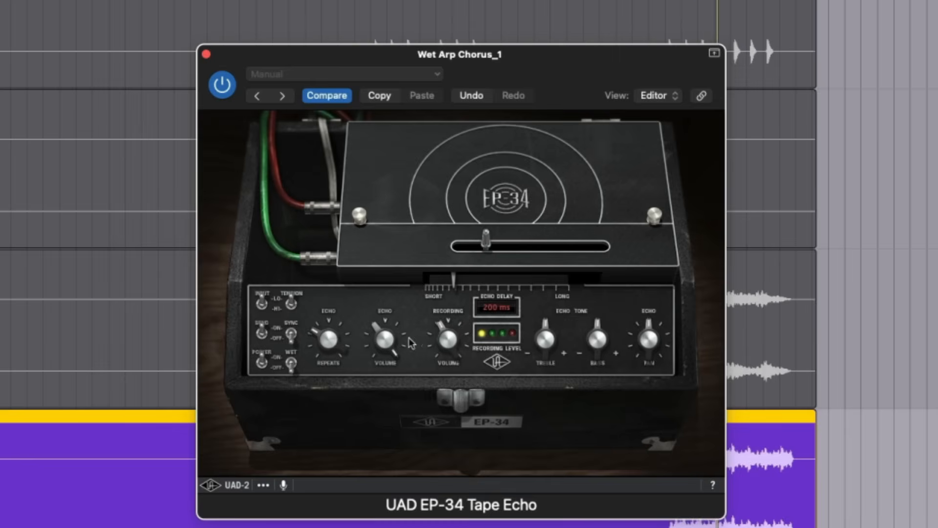
left_click_drag(380, 341, 380, 362)
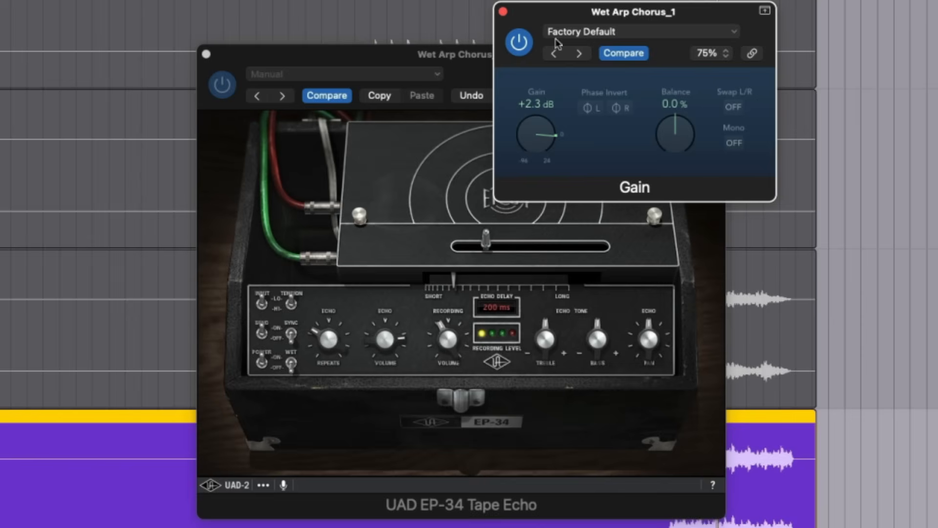
left_click(503, 12)
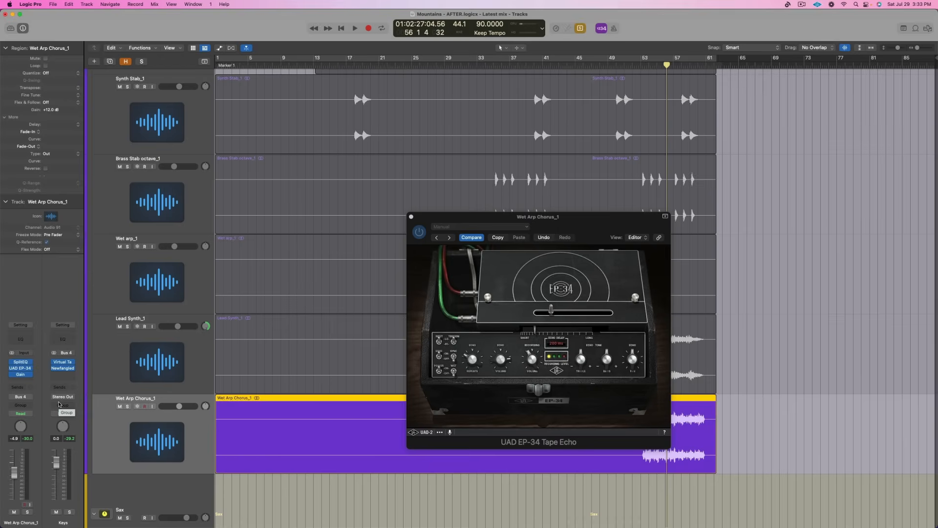
Play the soloed Wet Arp Chorus_1 track while bypassing and re-enabling the tape echo and Gain plugins
key("space")
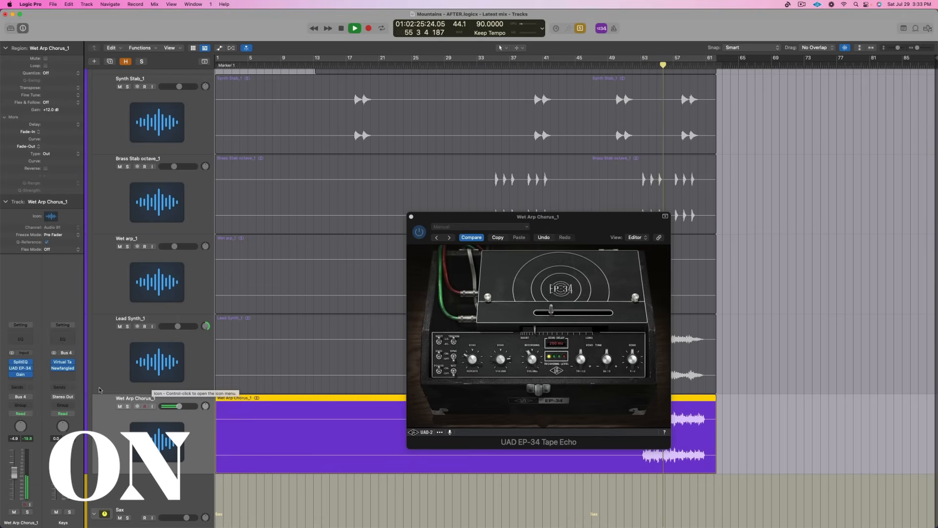
left_click(12, 369)
left_click(12, 374)
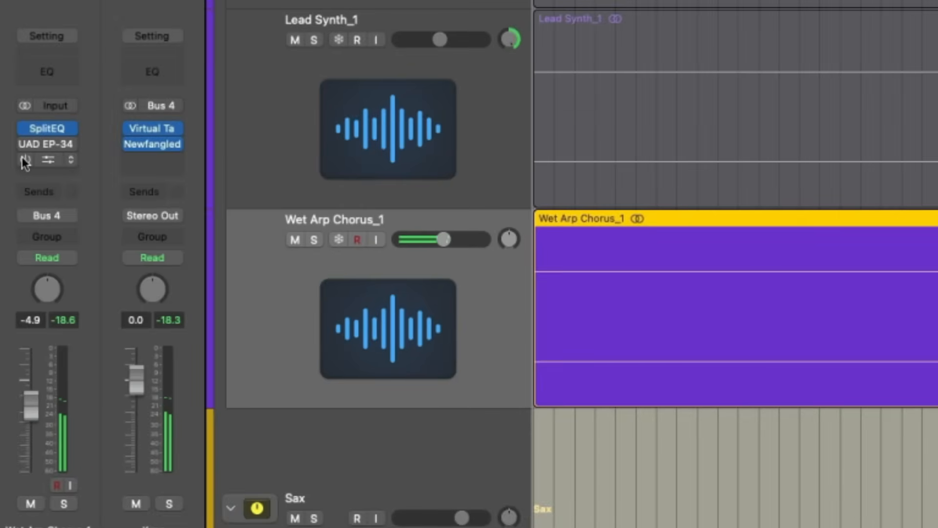
left_click(24, 159)
left_click(22, 144)
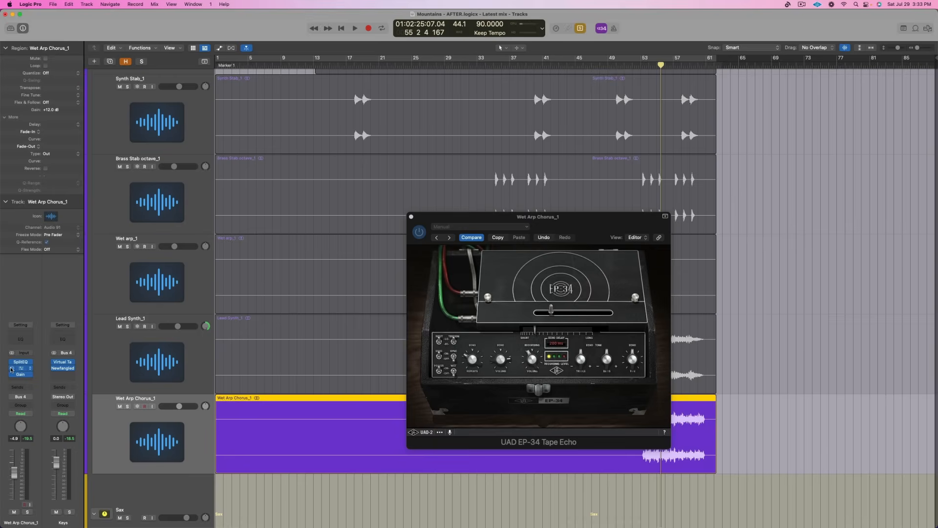
Start soloed playback with the tape echo and Gain bypassed, re-enable both while it plays, and stop
left_click(12, 369)
key("space")
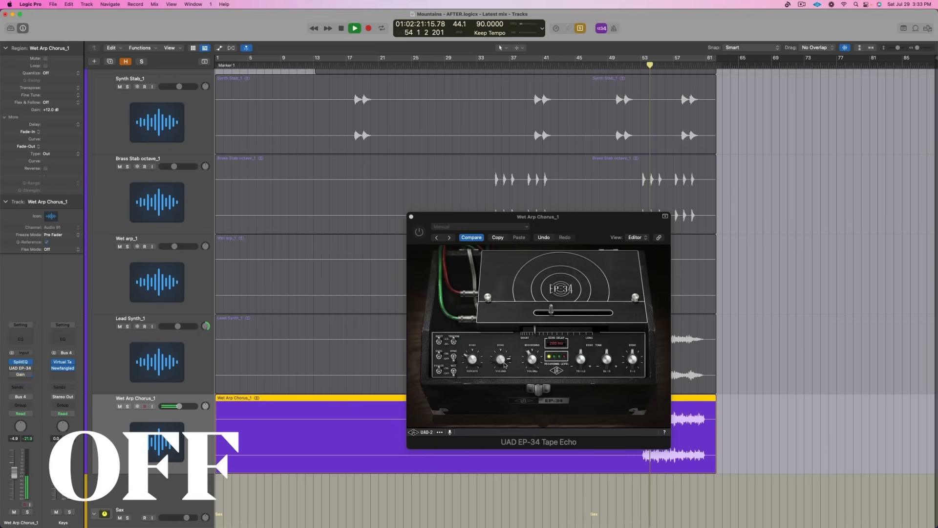
left_click(446, 274)
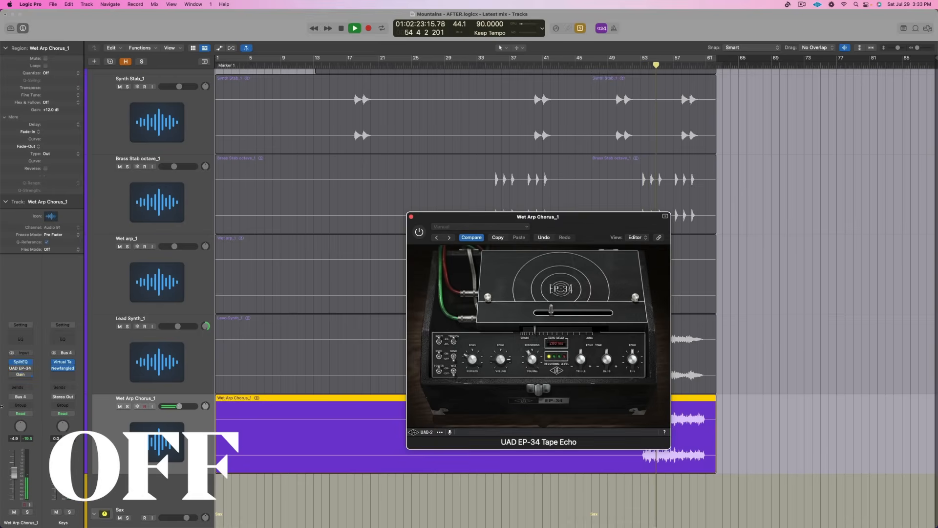
mouse_move(13, 370)
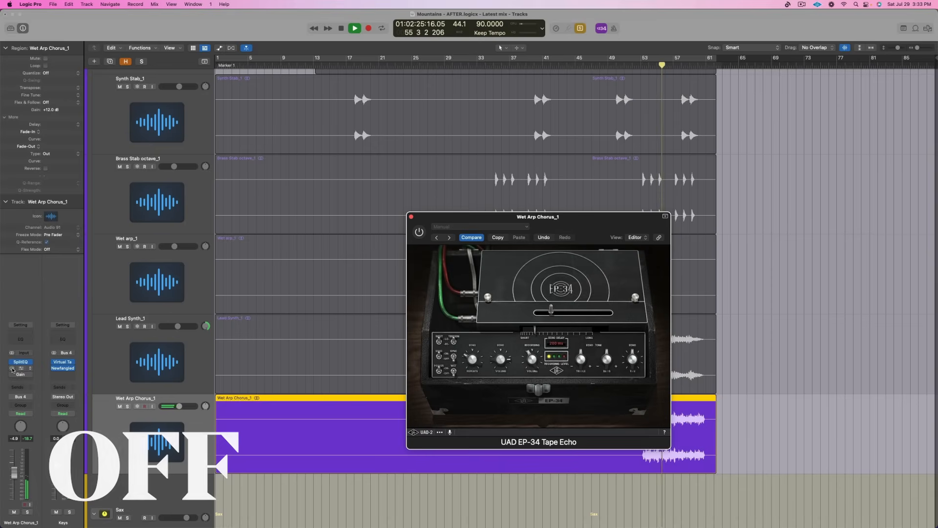
left_click(12, 370)
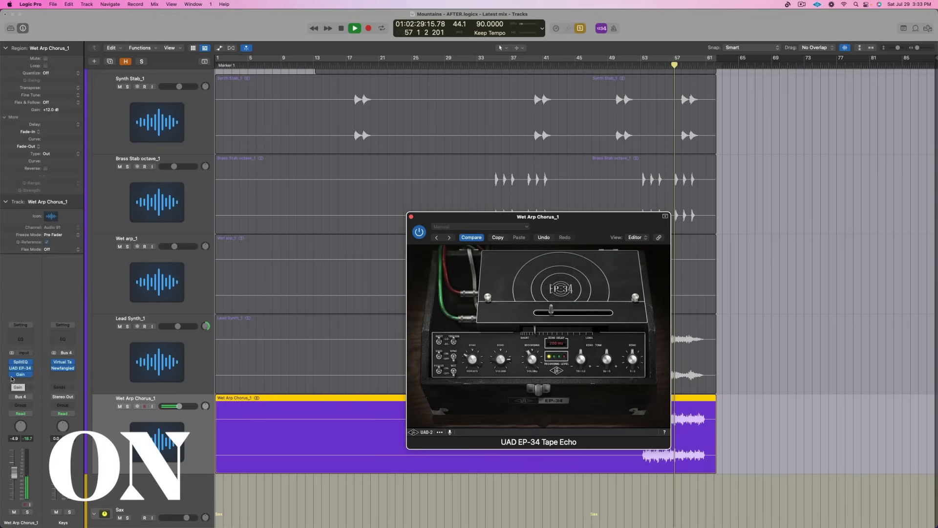
mouse_move(16, 370)
key("space")
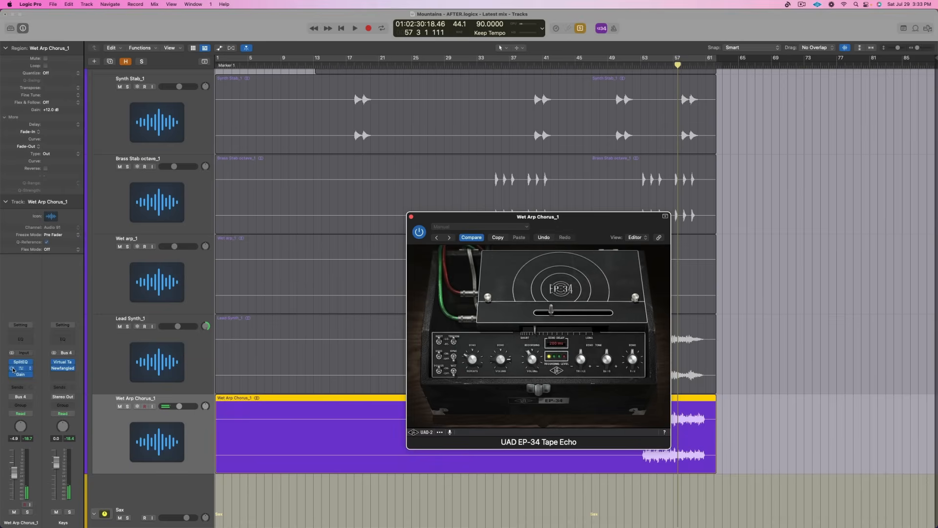
Repeat the soloed off/on comparison of the tape echo and Gain on Wet Arp Chorus_1, ending with both enabled
left_click(12, 370)
key("space")
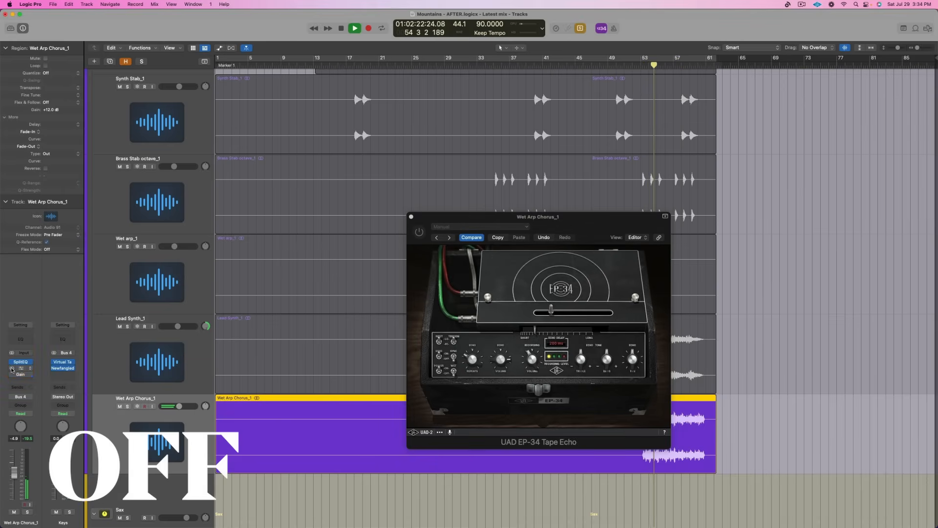
left_click(11, 371)
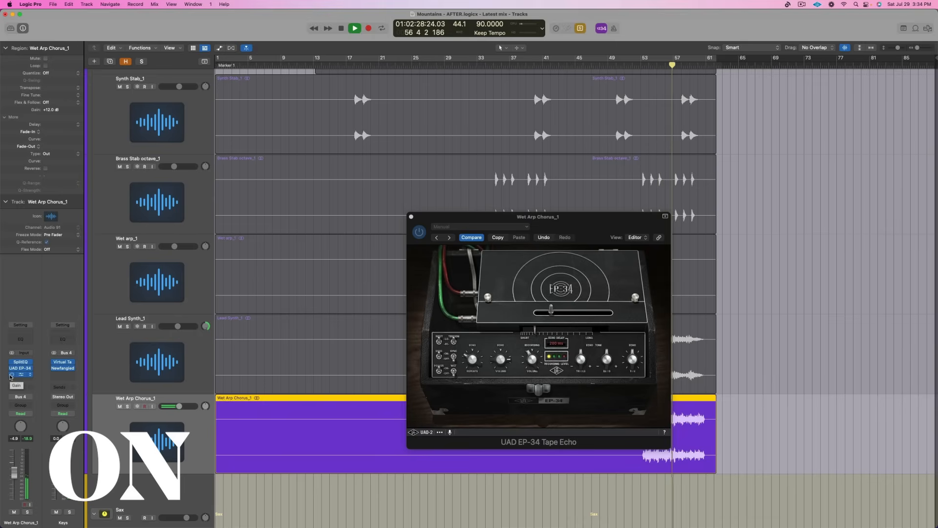
key("space")
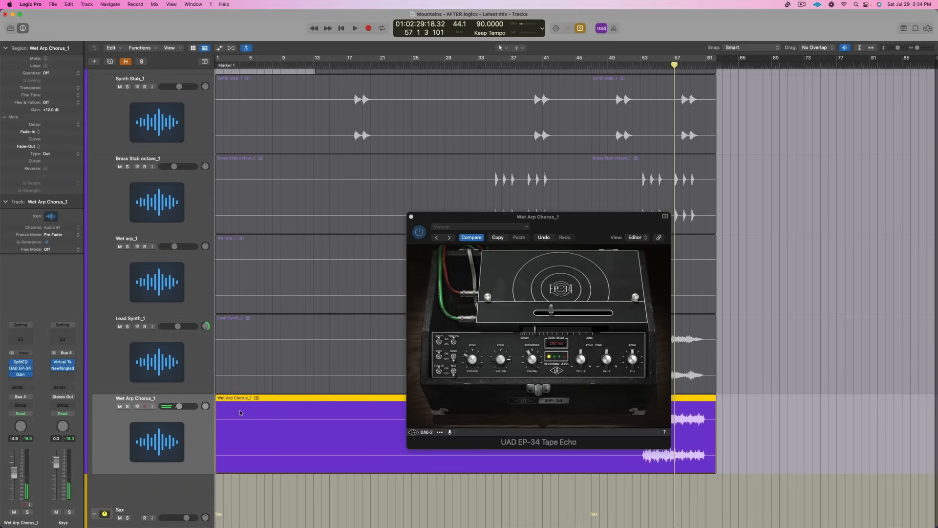
Turn off solo and play the full mix with the tape echo and Gain bypassed, switching both on during playback
key("super+a")
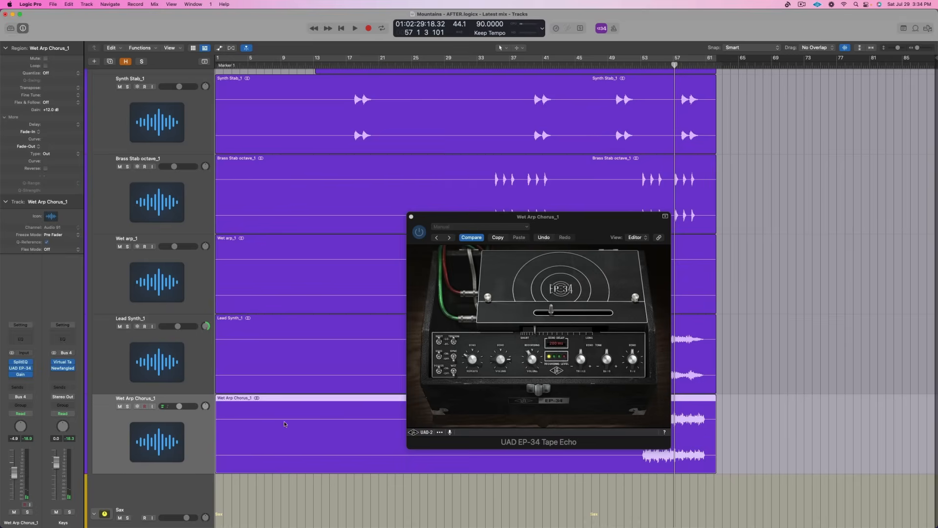
left_click(10, 367)
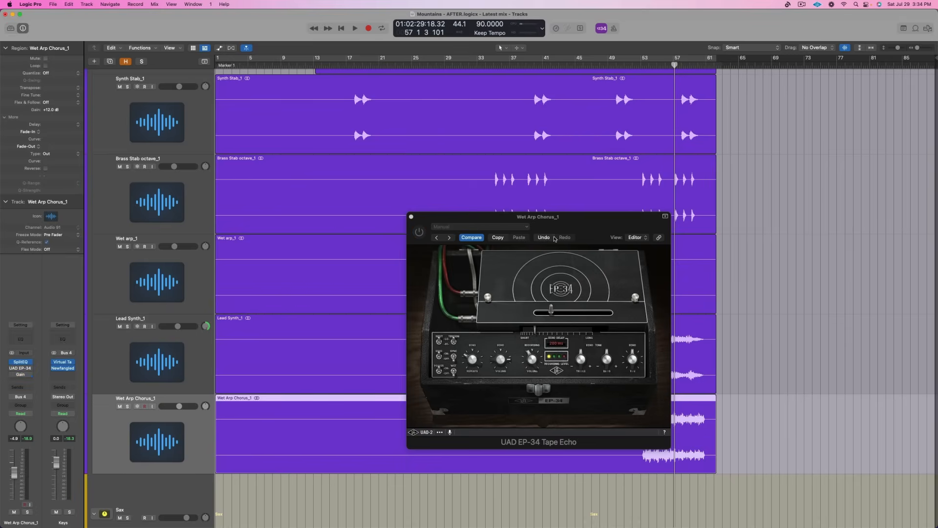
key("space")
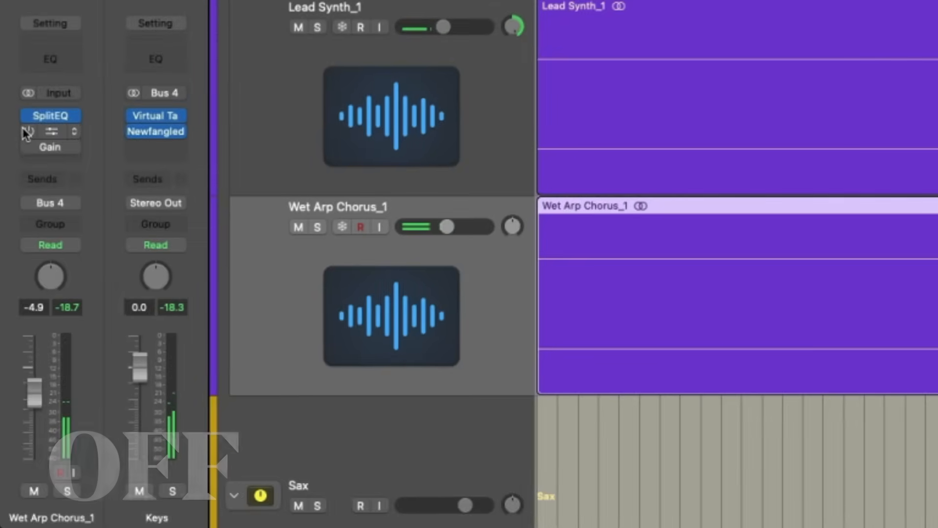
left_click(12, 365)
left_click(12, 371)
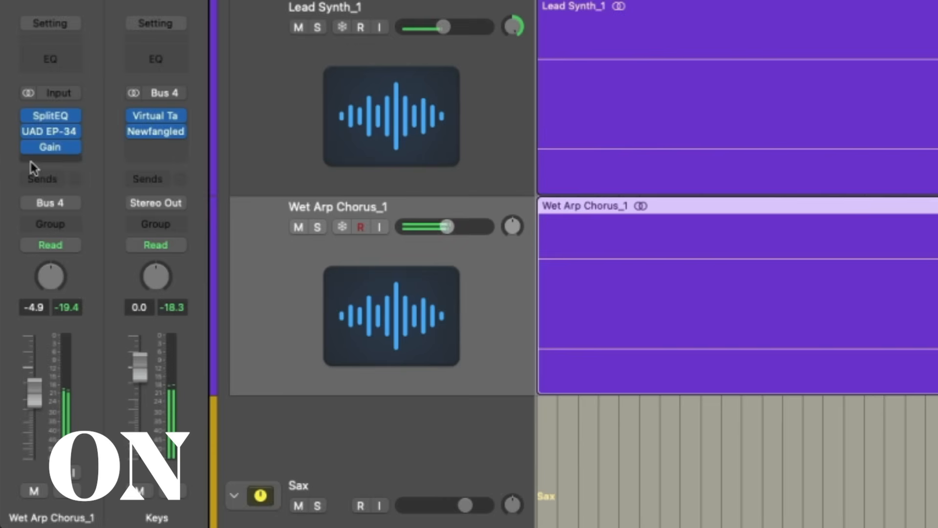
Bypass the arp's tape echo and Gain in the full mix, then re-enable both and replay the passage
mouse_move(28, 131)
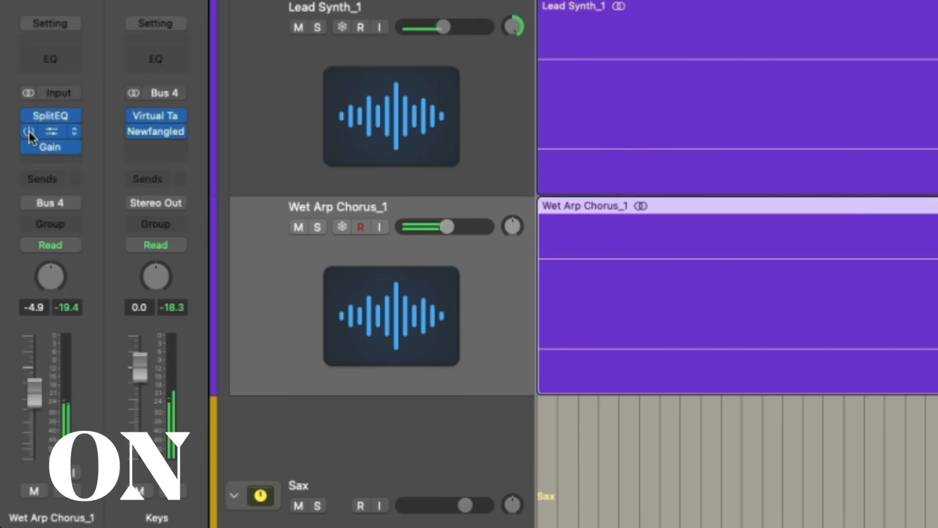
left_click(29, 131)
mouse_move(28, 146)
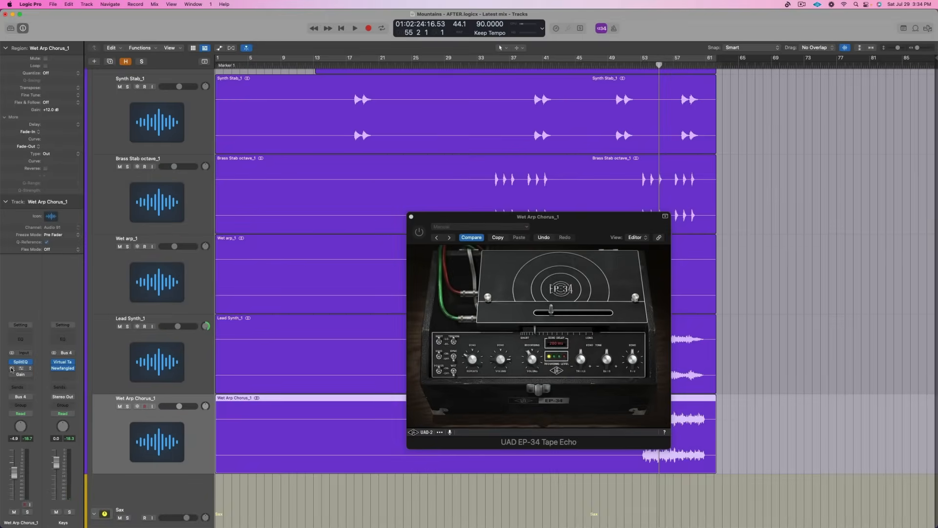
left_click(11, 369)
key("space")
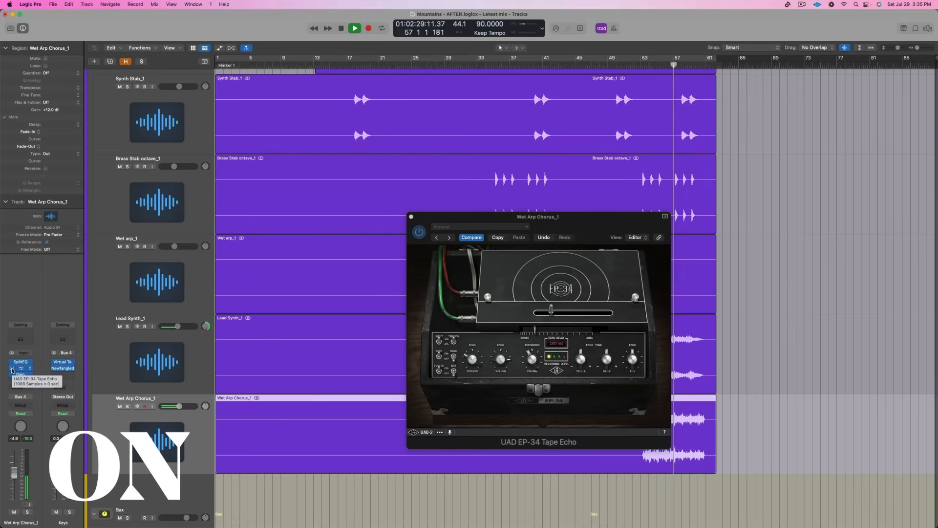
Play the full-mix passage once with the arp's tape echo and Gain bypassed and once with both enabled, then stop
key("space")
left_click(12, 369)
key("space")
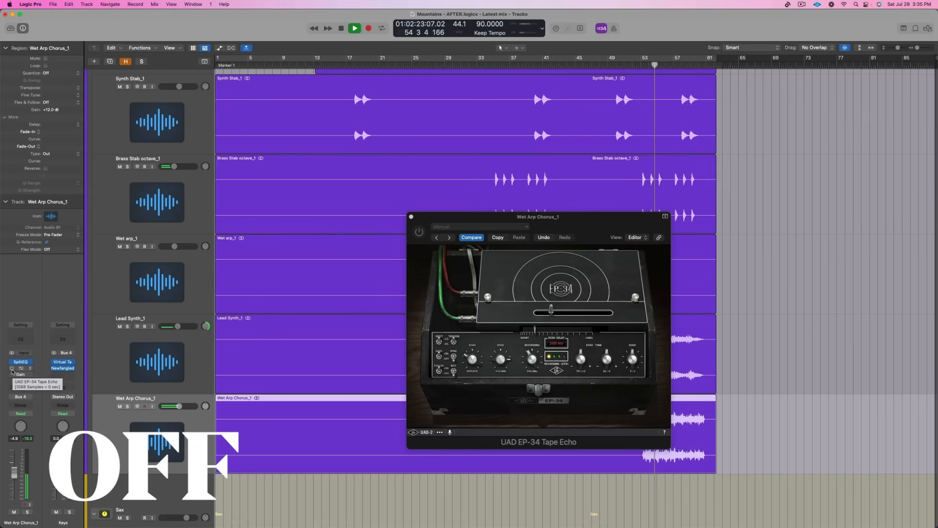
key("space")
left_click(12, 370)
key("space")
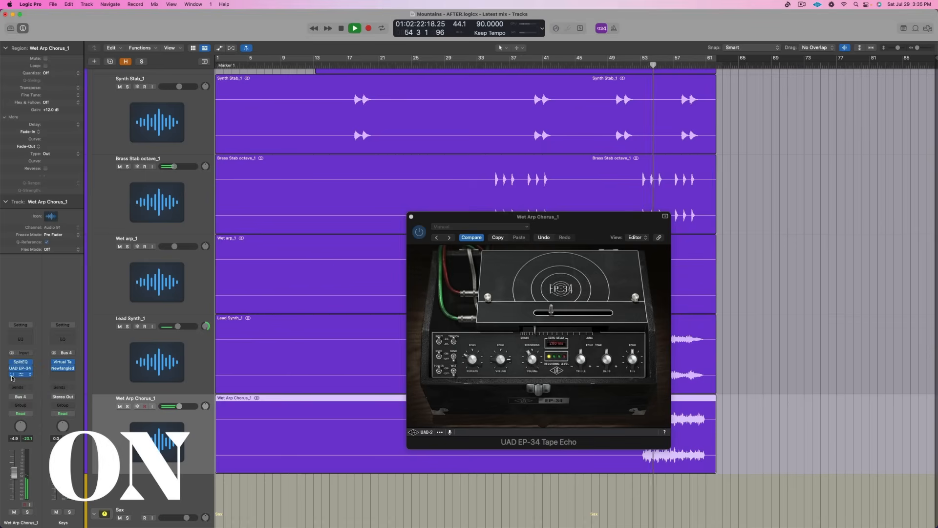
key("space")
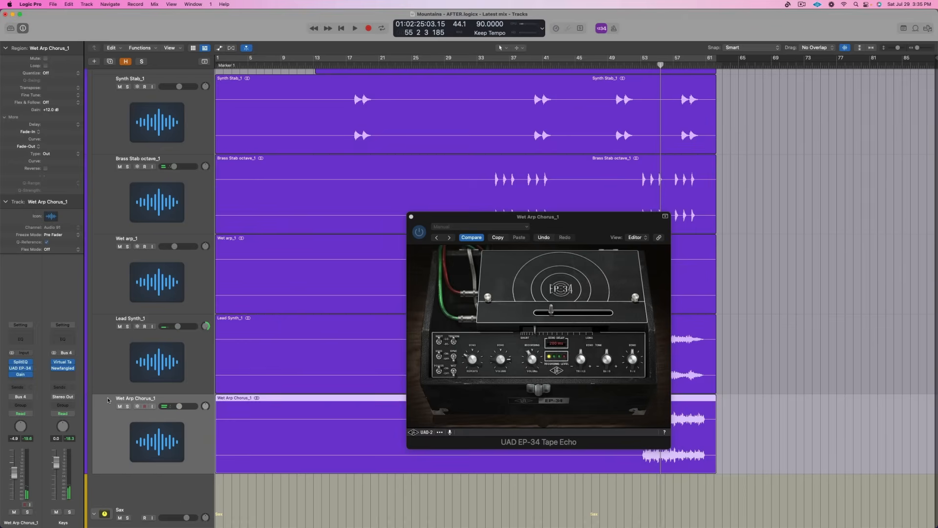
Reposition the floating UAD EP-34 Tape Echo window over the arrangement
left_click_drag(588, 225, 556, 241)
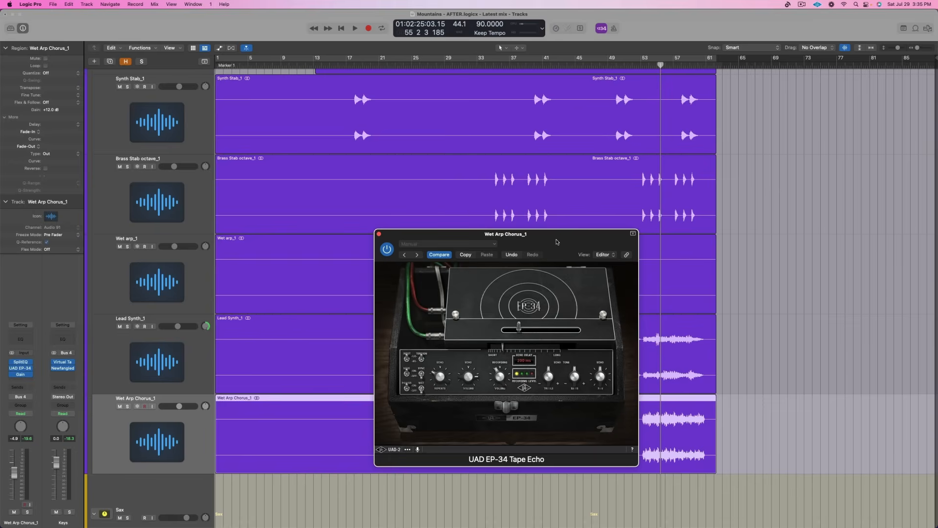
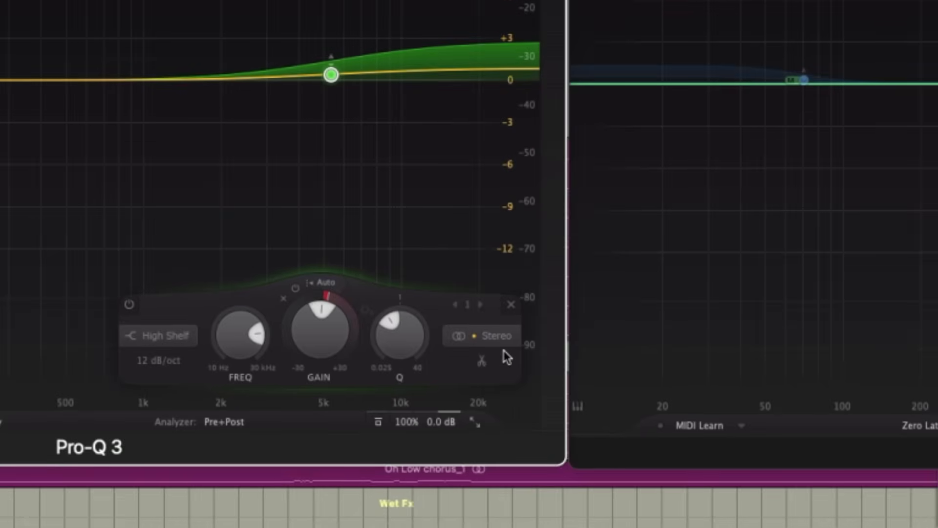
Set the high-shelf band of the Outro Guitar_1 Pro-Q 3 to process only the Side signal
left_click(503, 337)
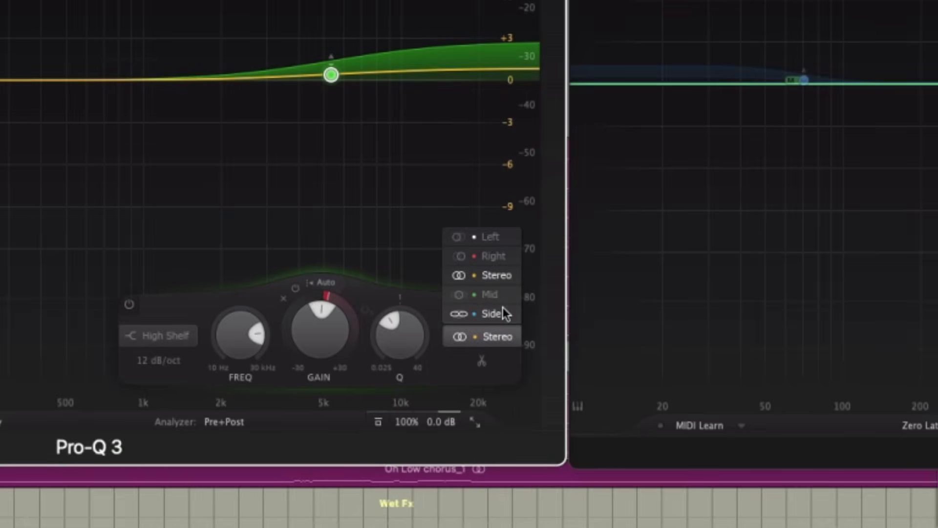
left_click(502, 313)
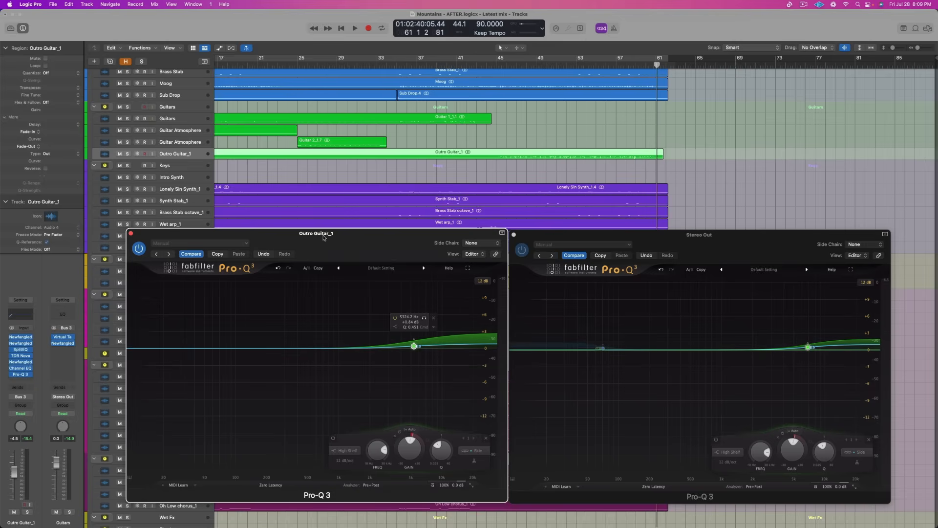
left_click_drag(323, 238, 324, 239)
Bypass the Pro-Q 3 on Outro Guitar_1 and Stereo Out, then solo Outro Guitar_1 and play from about bar 45
key("z")
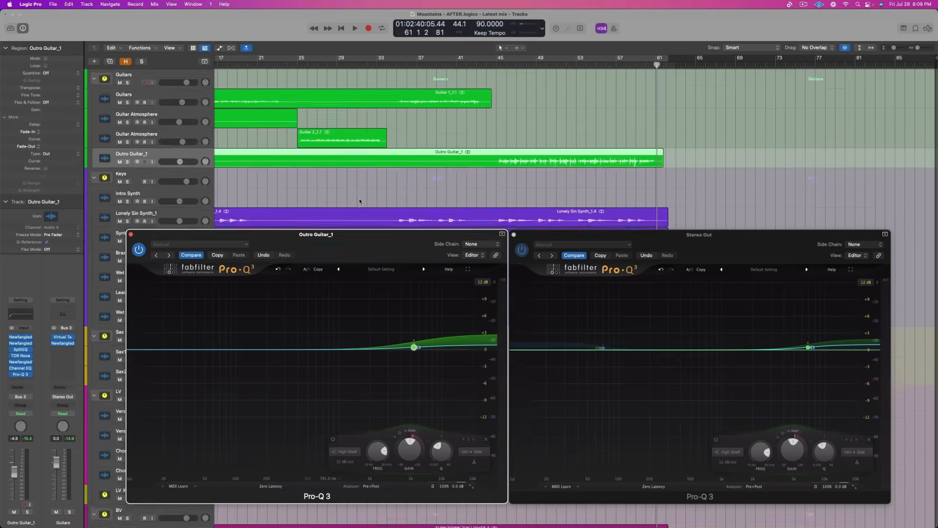
scroll(356, 201, "up", 3)
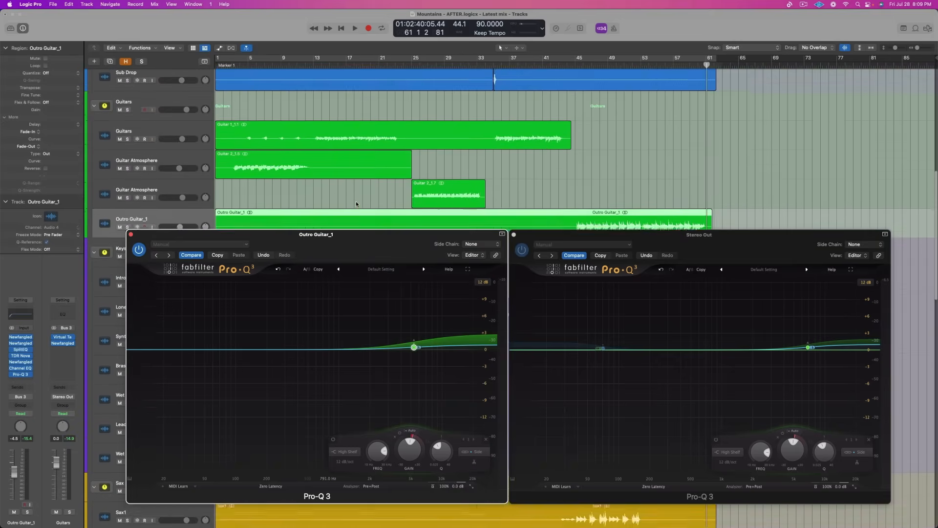
scroll(356, 201, "down", 2)
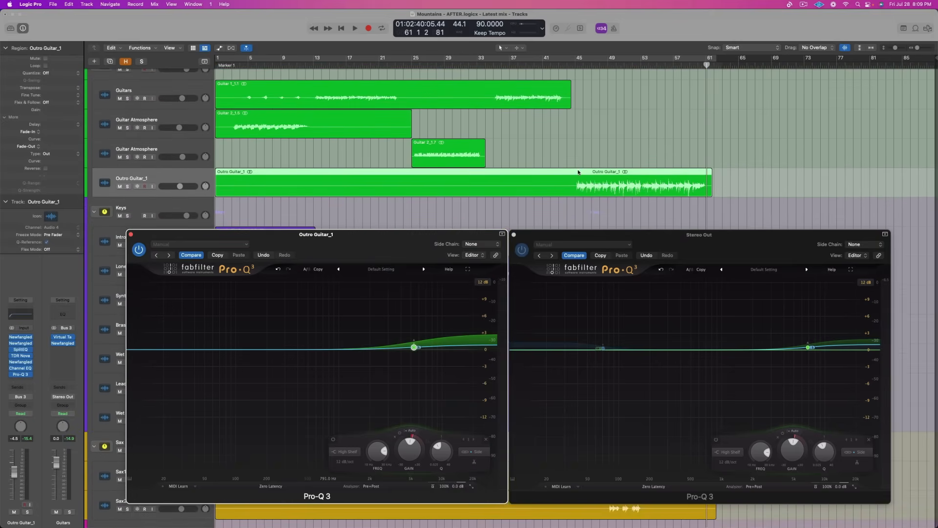
left_click(523, 251)
left_click(127, 186)
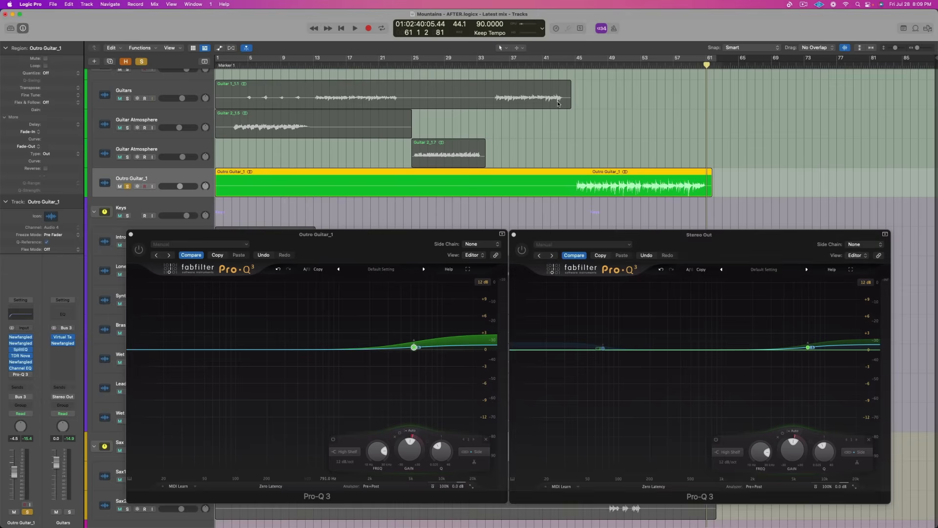
left_click(576, 72)
key("space")
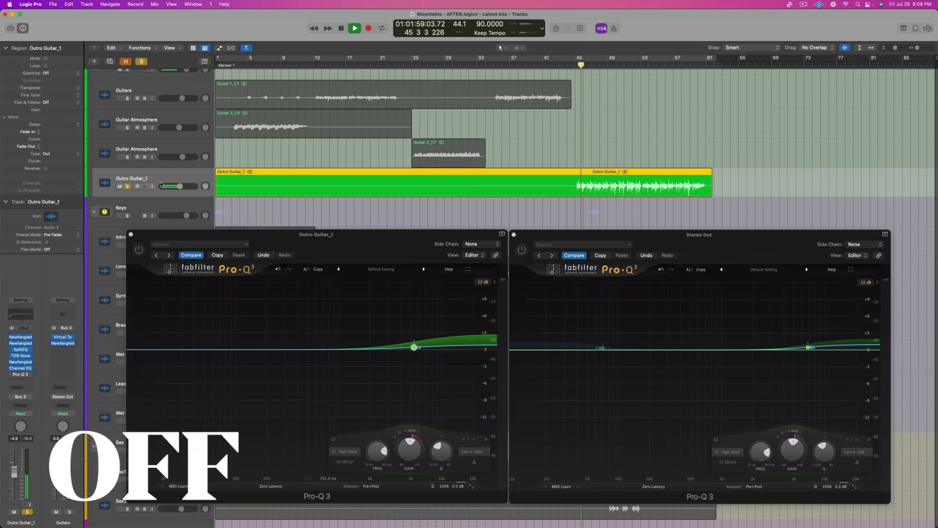
Turn off the Outro Guitar_1 solo and play the outro in the full mix with both Pro-Q 3 equalizers bypassed
left_click(127, 186)
key("space")
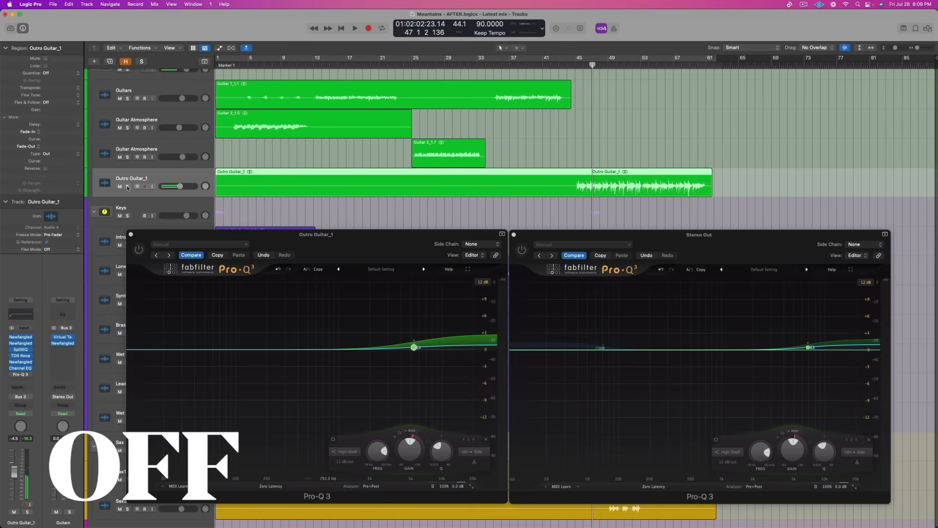
key("space")
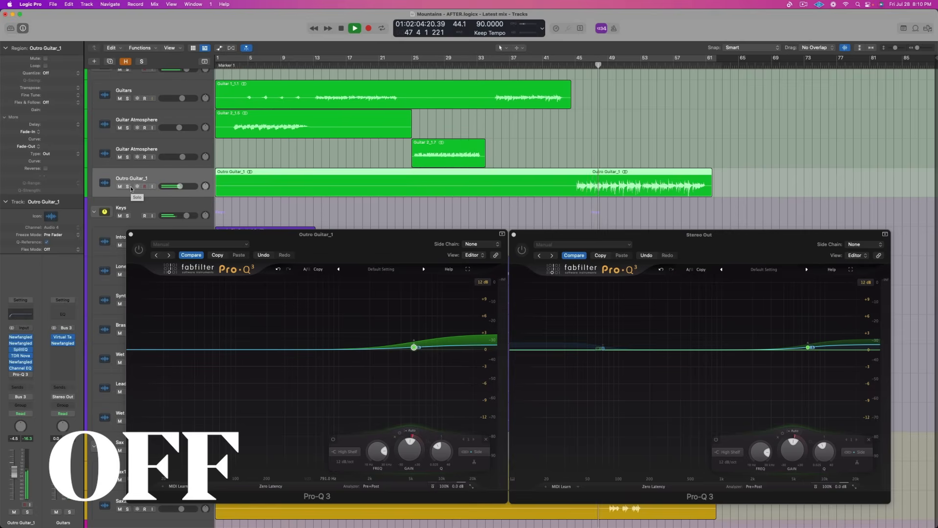
key("space")
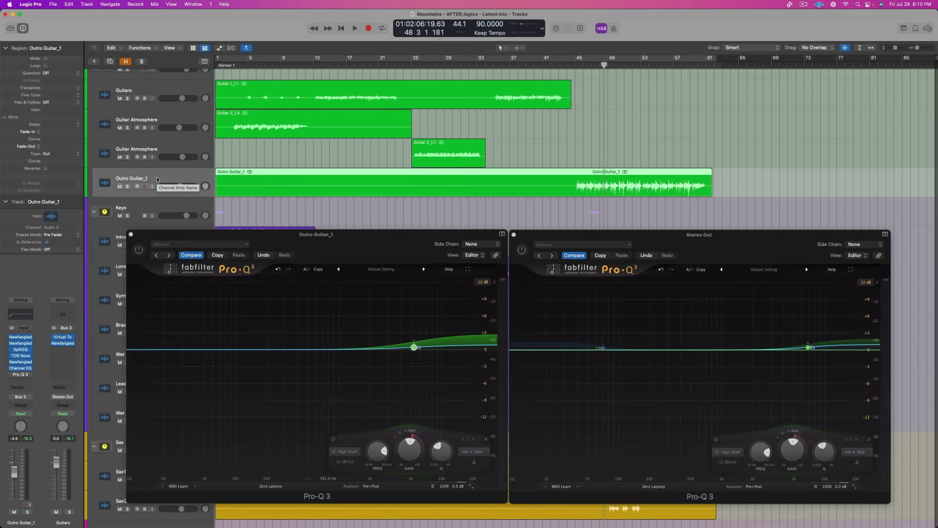
Solo Outro Guitar_1 again, play from about bar 45 and switch on its Pro-Q 3
left_click(128, 186)
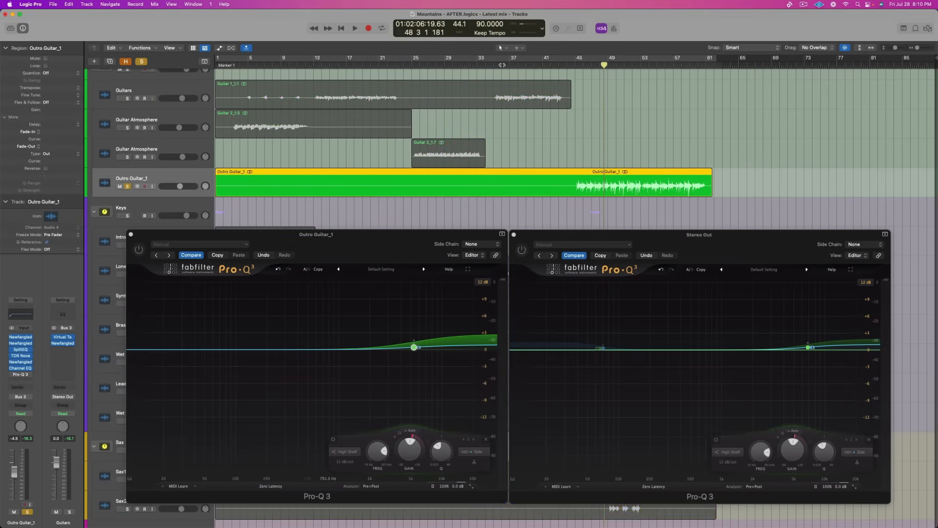
left_click(571, 63)
key("space")
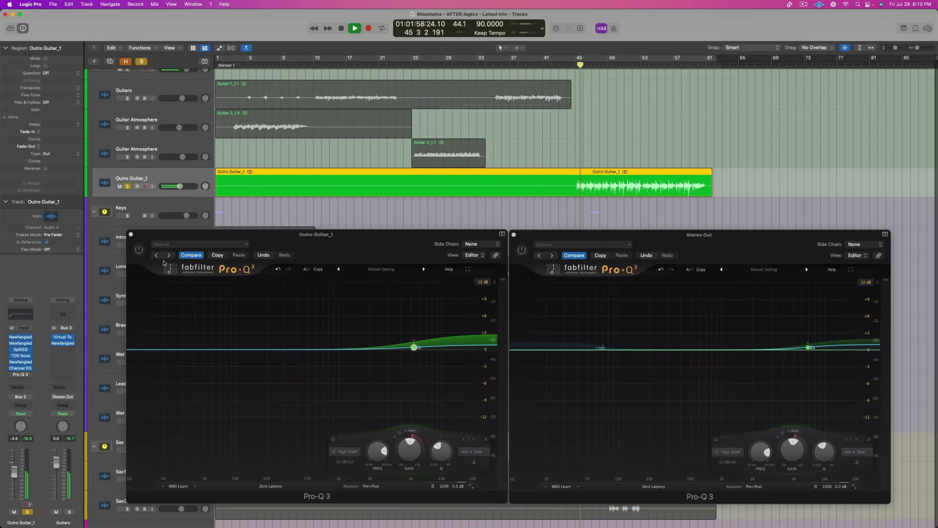
left_click(140, 251)
left_click(169, 177)
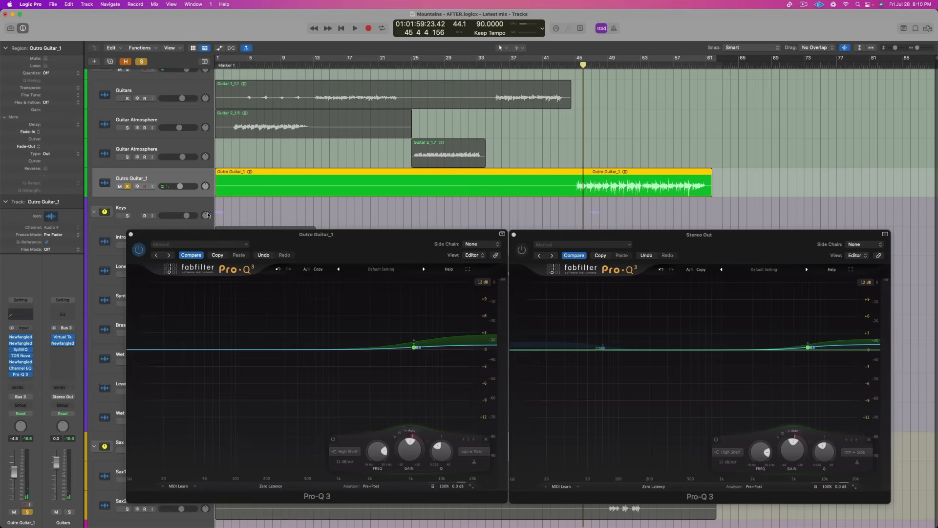
Examine the gain and dynamic range of the Side high-shelf band in the Outro Guitar_1 Pro-Q 3
mouse_move(414, 347)
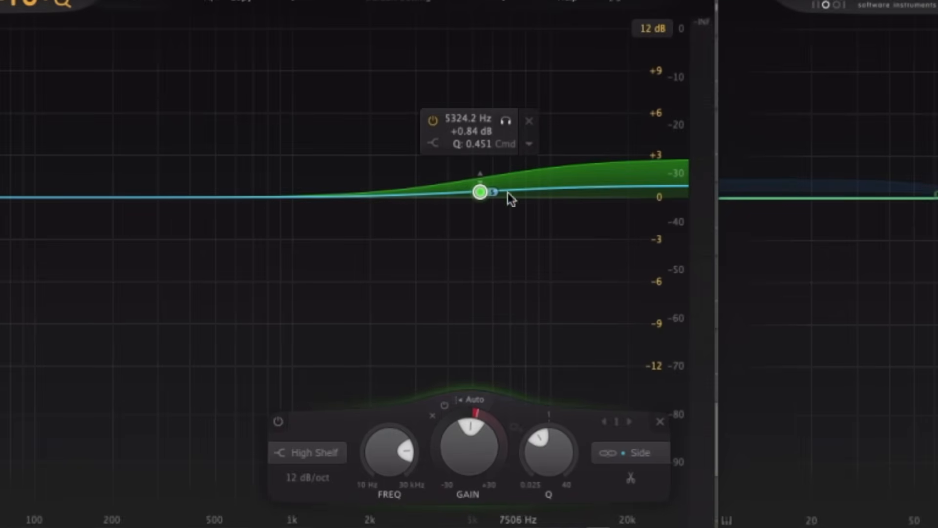
mouse_move(434, 438)
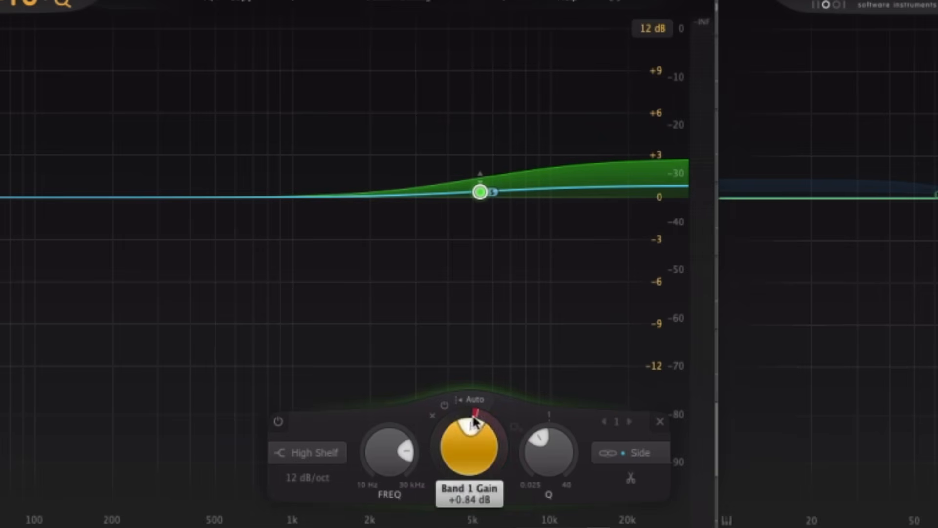
mouse_move(442, 422)
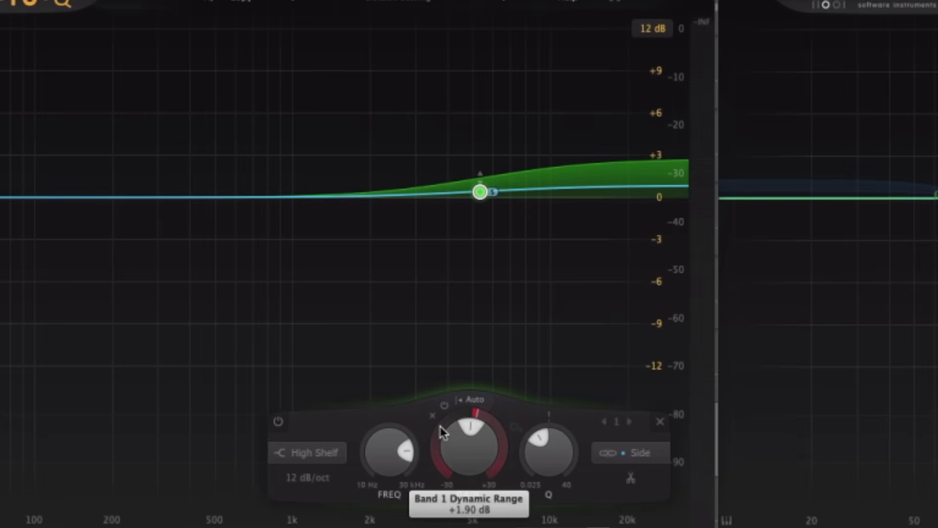
mouse_move(509, 203)
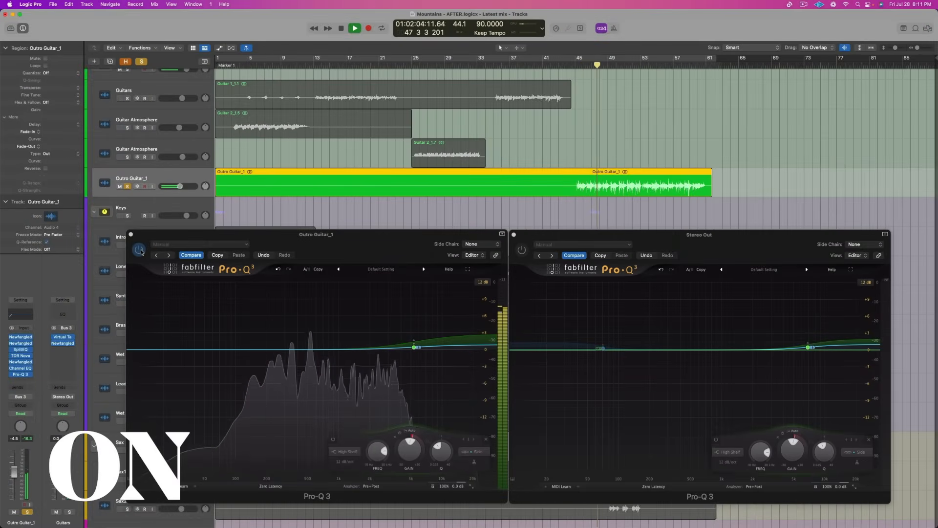
Compare the soloed Outro Guitar_1 with its Pro-Q 3 bypassed and enabled, then stop playback and close the plugin window
left_click(139, 250)
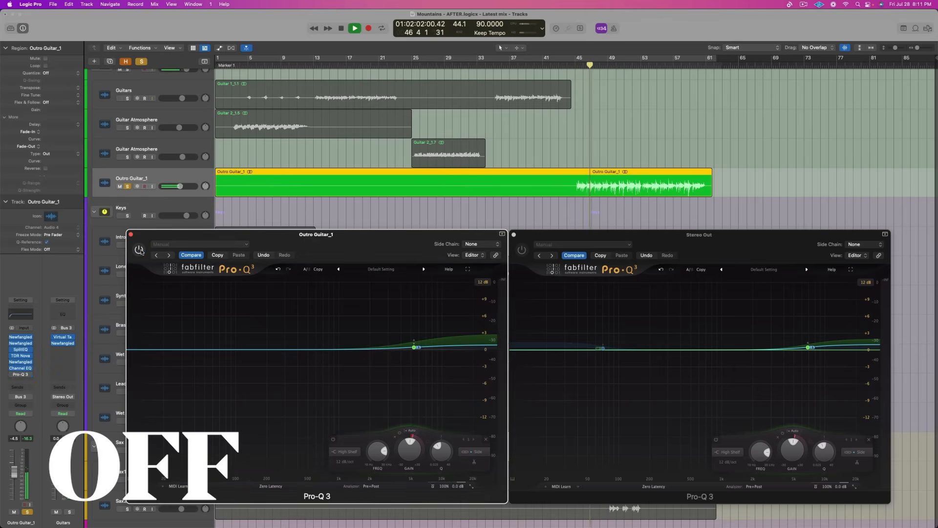
left_click(140, 250)
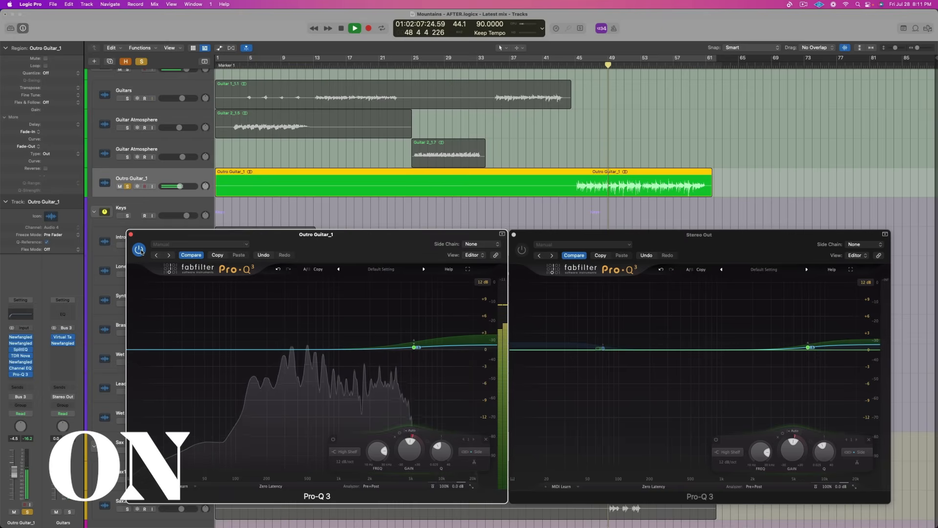
key("space")
left_click(131, 234)
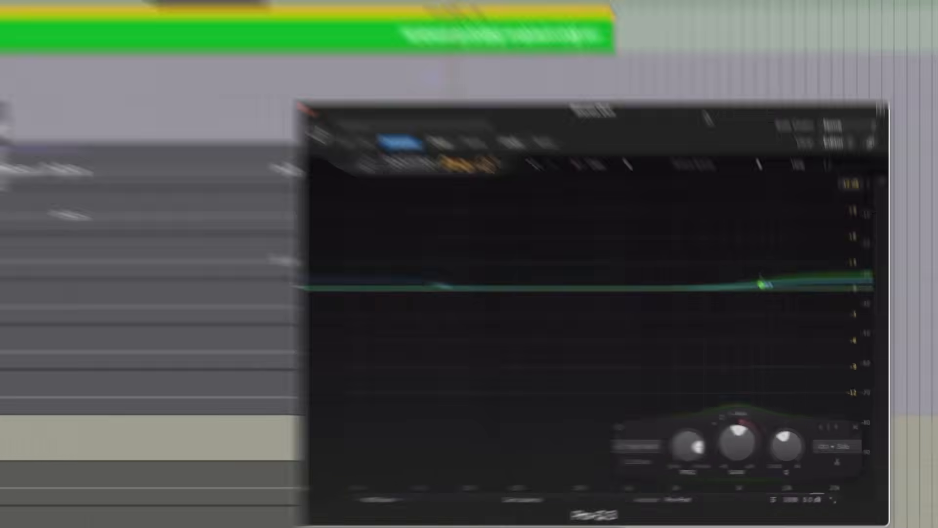
Examine the gain of the Side high-shelf band in the Stereo Out Pro-Q 3
mouse_move(808, 348)
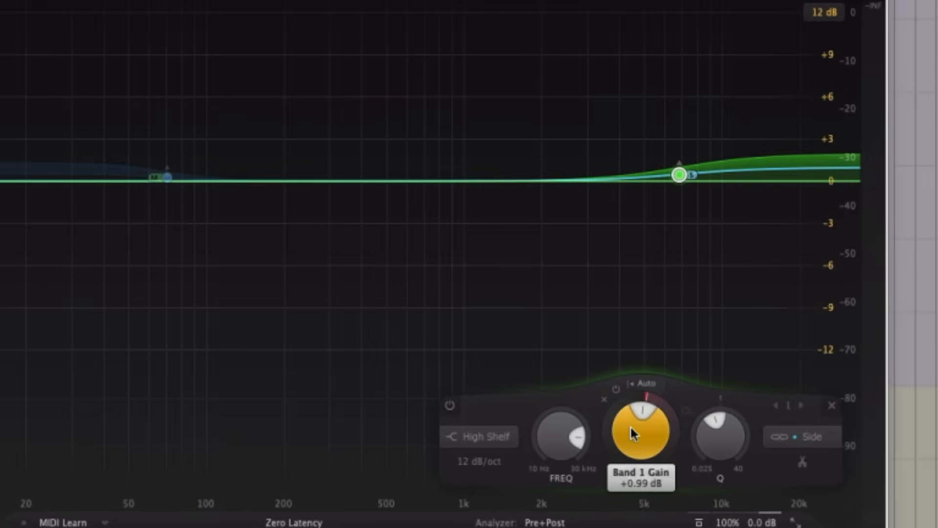
mouse_move(627, 427)
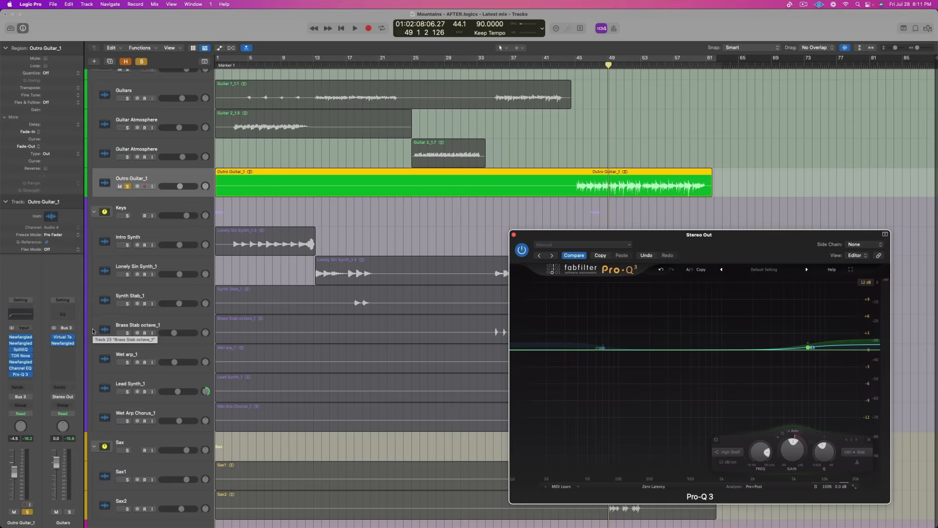
left_click(162, 353)
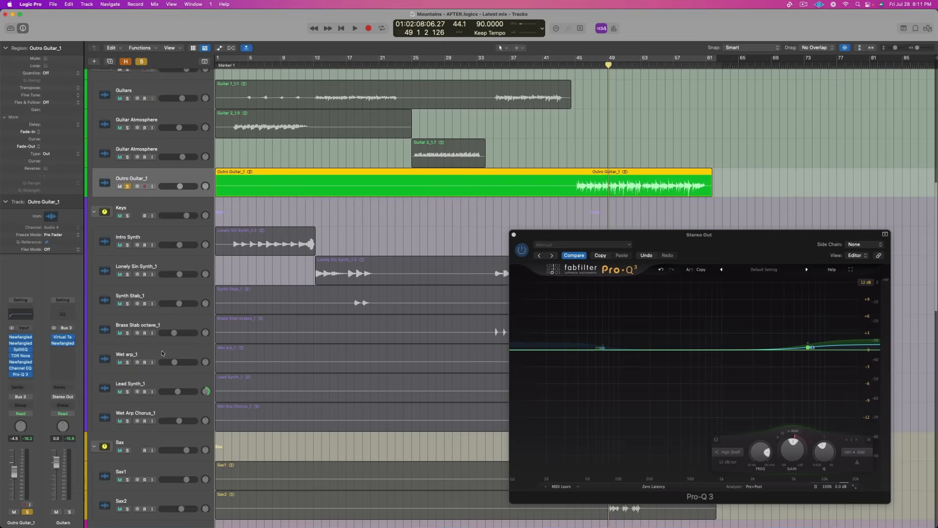
Reopen the Outro Guitar_1 Pro-Q 3 and play the full mix with it and the Stereo Out Pro-Q 3 bypassed
left_click(20, 377)
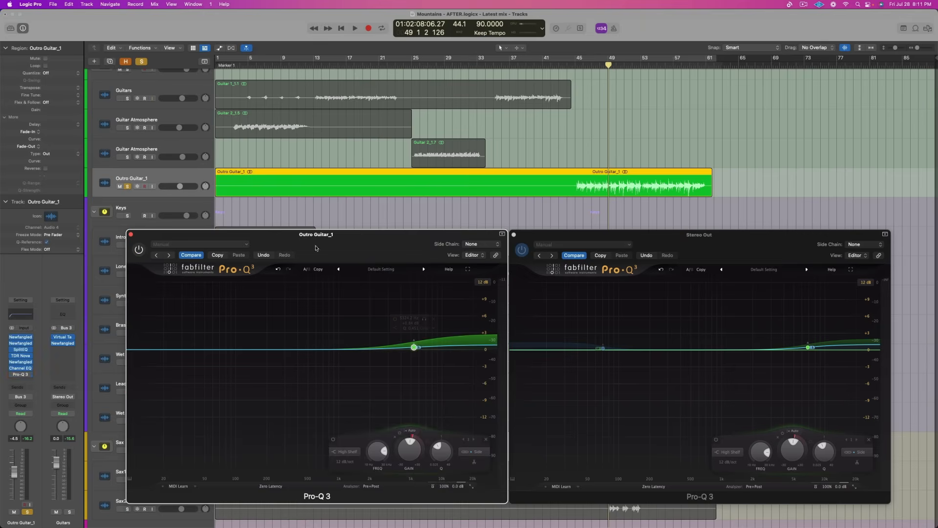
left_click(532, 251)
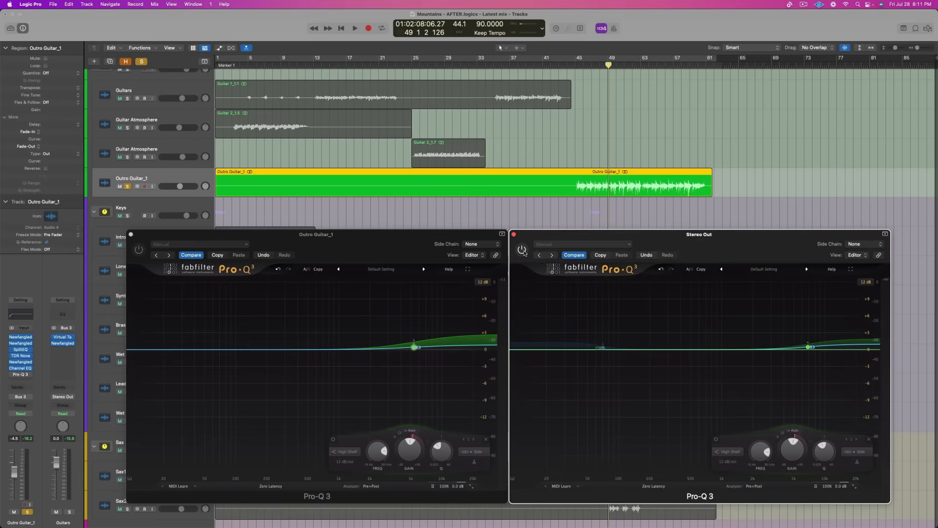
key("space")
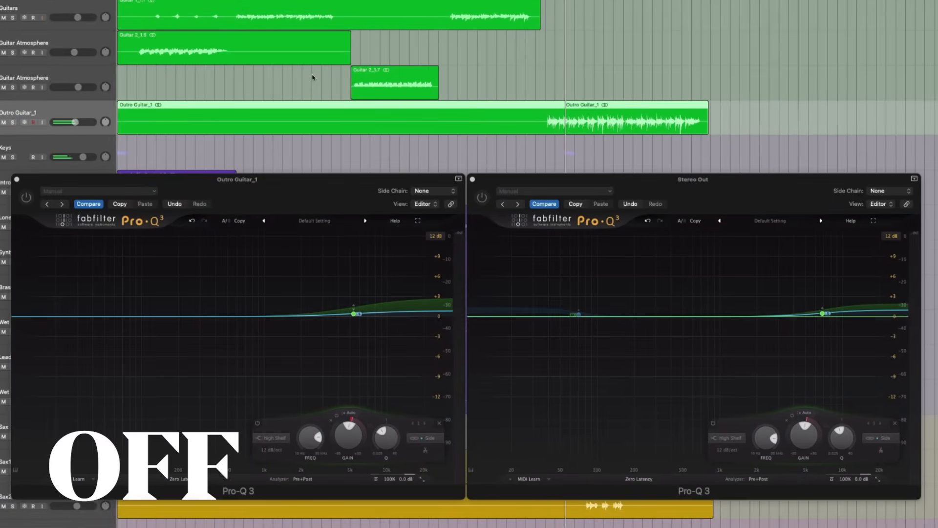
Switch on the Outro Guitar_1 and Stereo Out Pro-Q 3 equalizers while the full mix plays
left_click(27, 198)
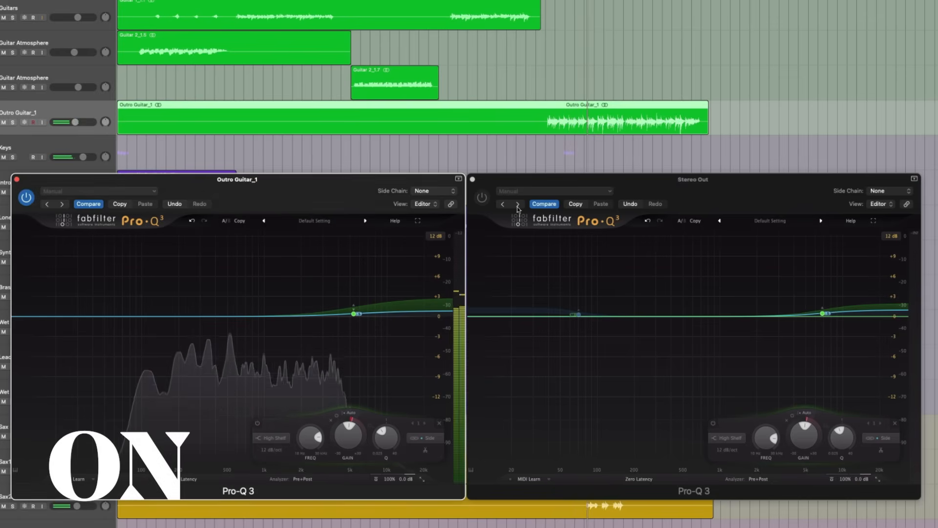
left_click(483, 198)
left_click(482, 198)
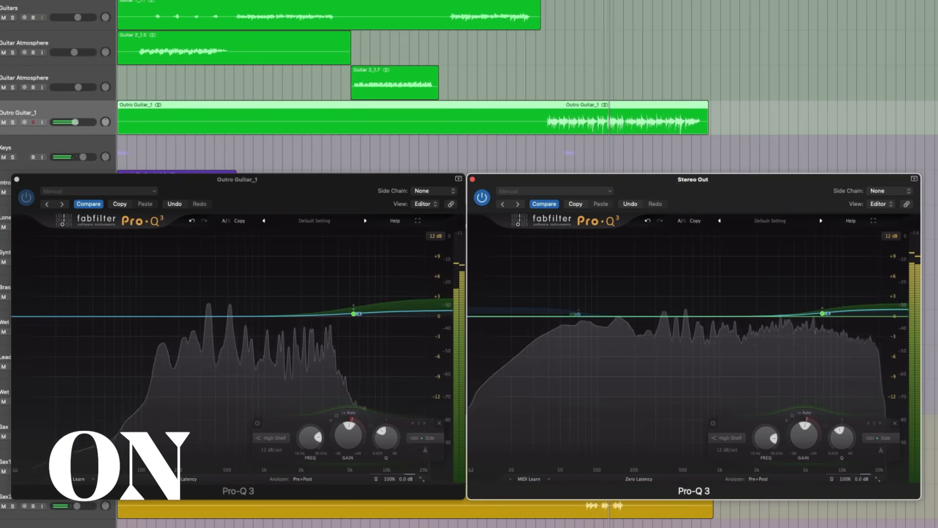
Bypass both Pro-Q 3 equalizers and replay the outro in the full mix, re-enabling both for comparison
left_click(26, 198)
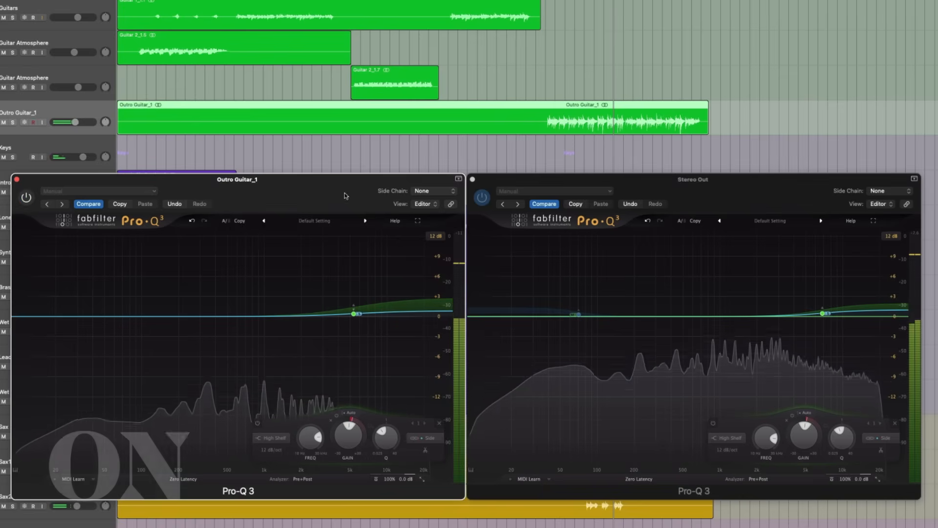
left_click(474, 197)
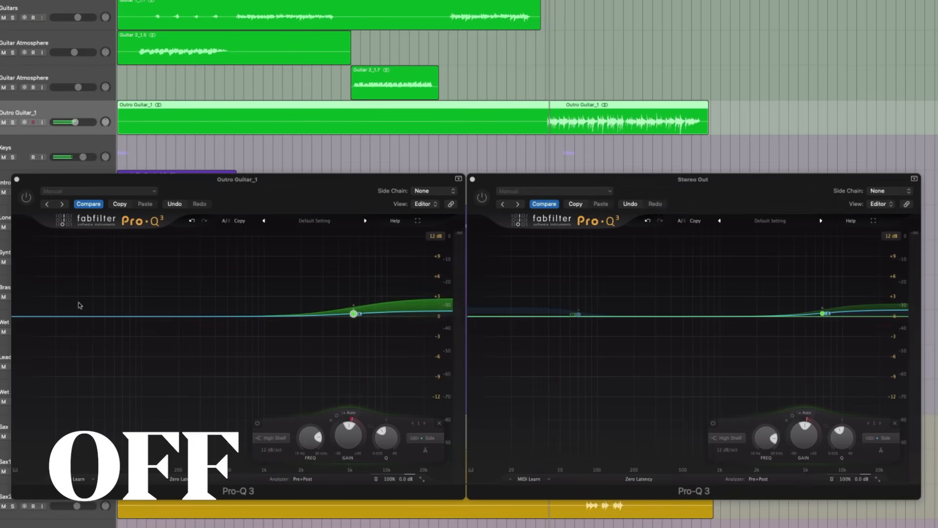
left_click(27, 199)
left_click(481, 199)
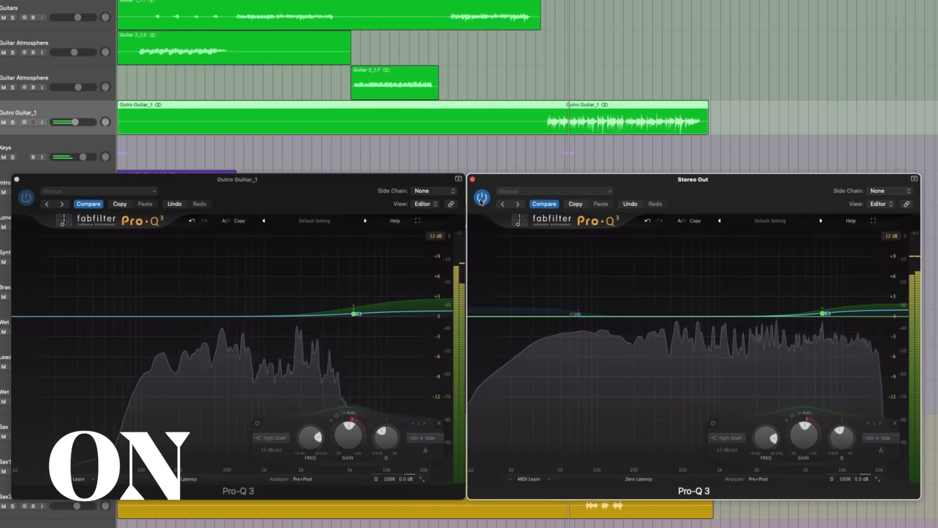
Replay the full-mix outro passage with both Pro-Q 3 equalizers enabled, then stop playback
key("space")
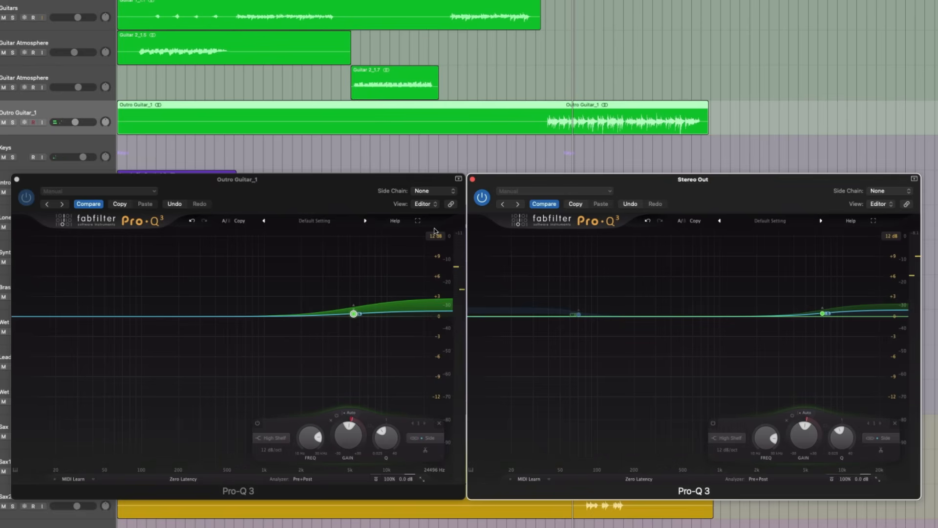
key("space")
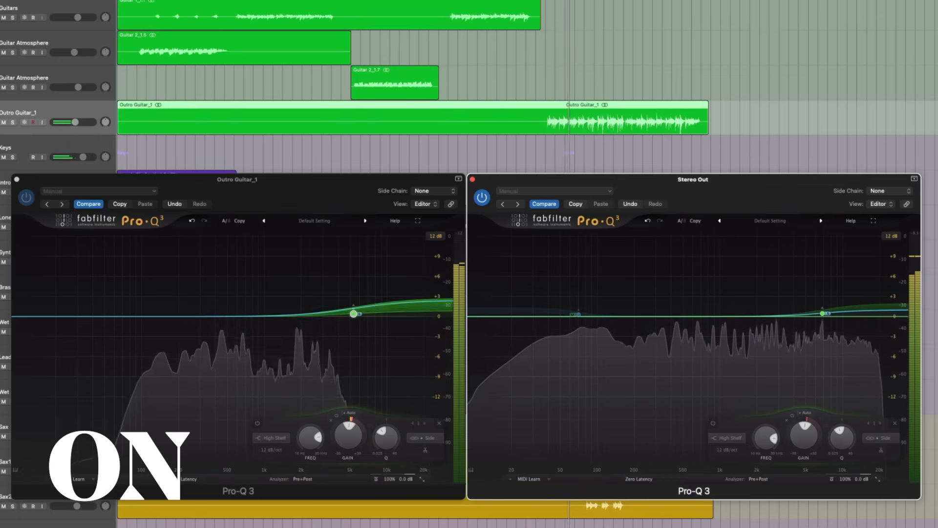
left_click(25, 197)
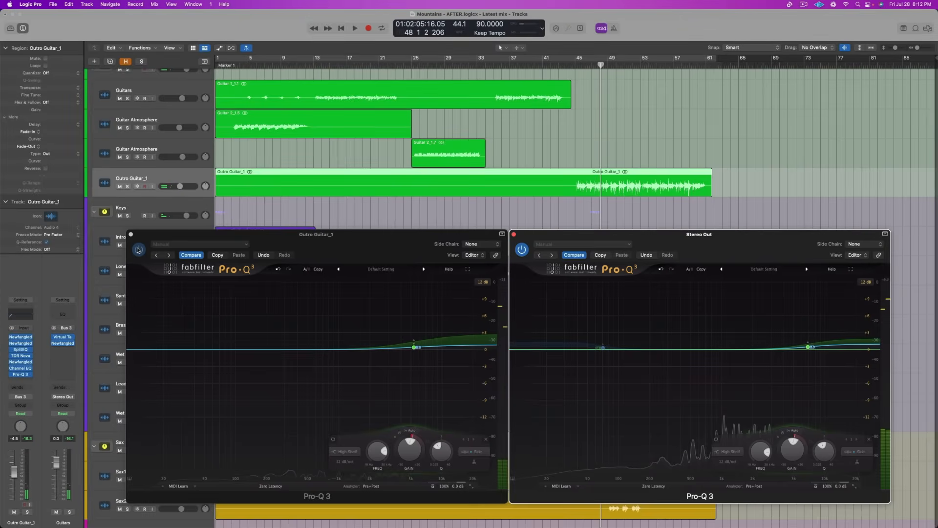